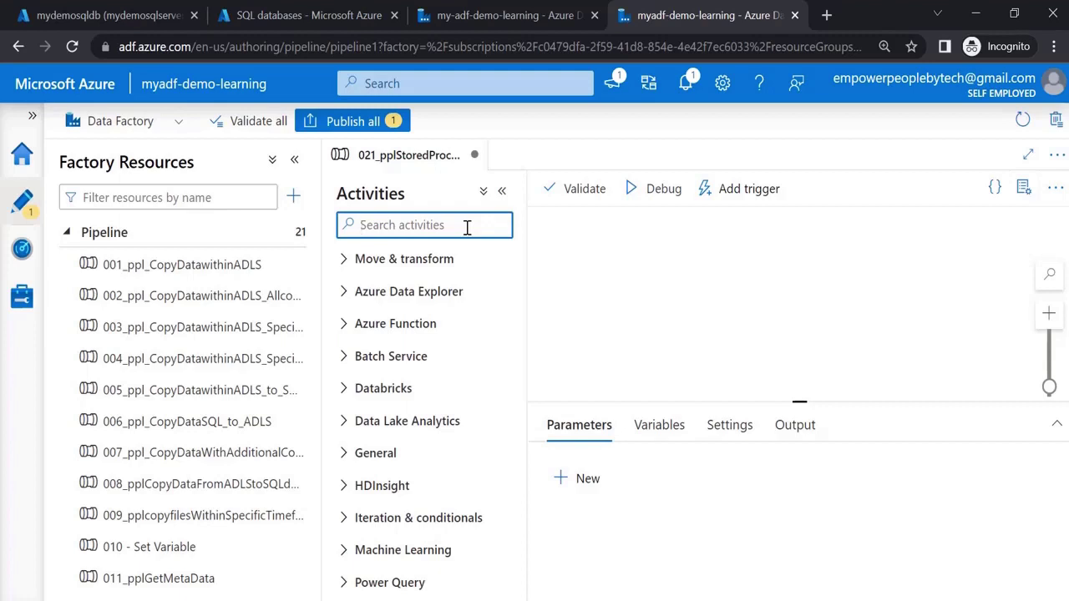
Find the Stored procedure activity and add it to the 021 stored procedure pipeline canvas.
{"action": "type", "text": "exe"}
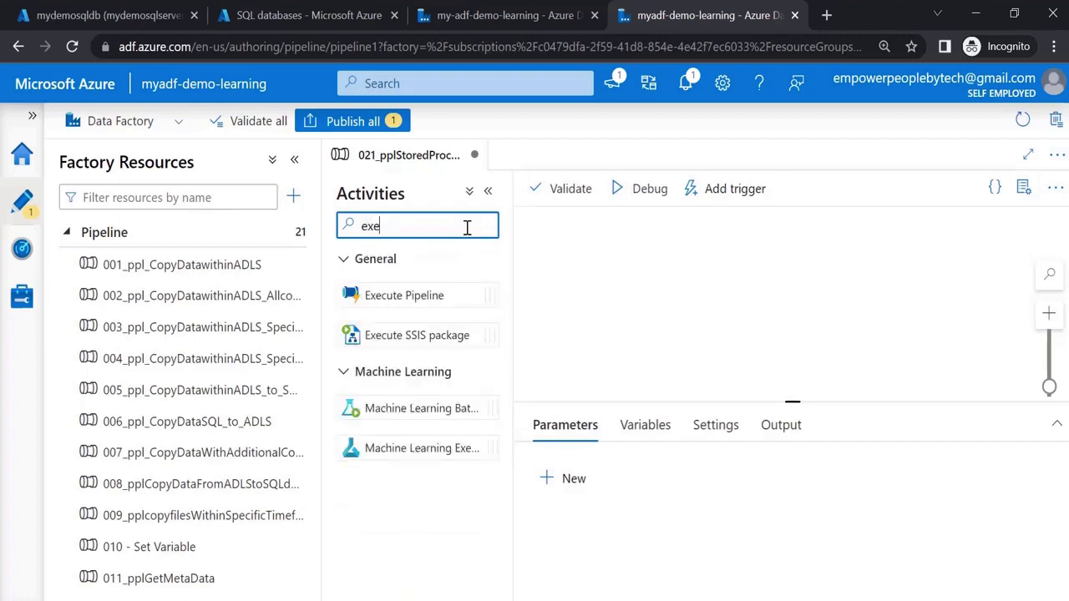
{"action": "key", "text": "BackSpace"}
{"action": "key", "text": "BackSpace"}
{"action": "key", "text": "BackSpace"}
{"action": "type", "text": "sto"}
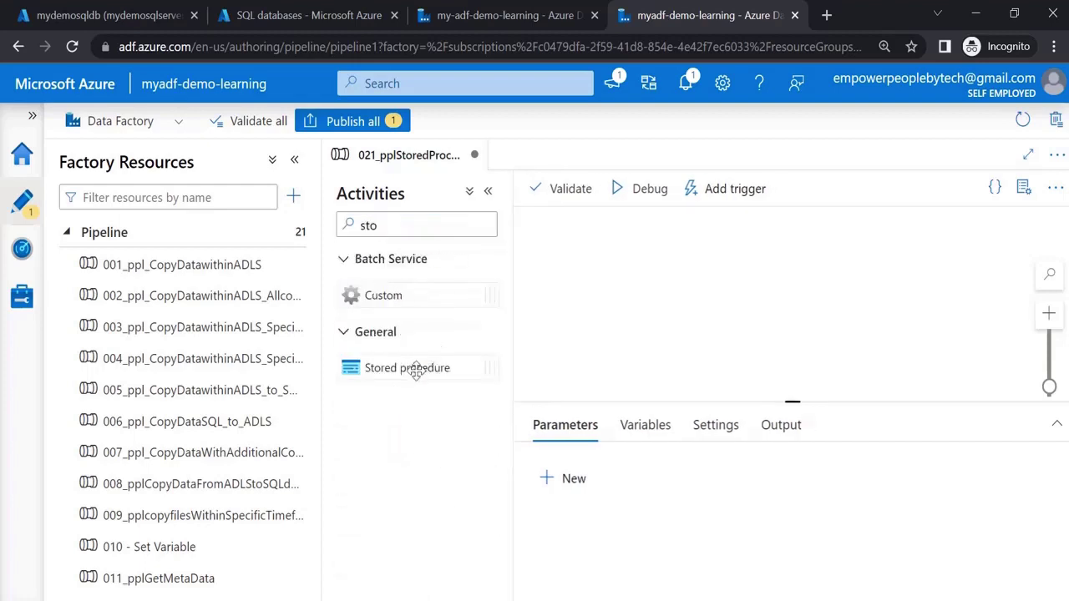
{"action": "left_click_drag", "start_coordinate": [410, 368], "coordinate": [734, 275]}
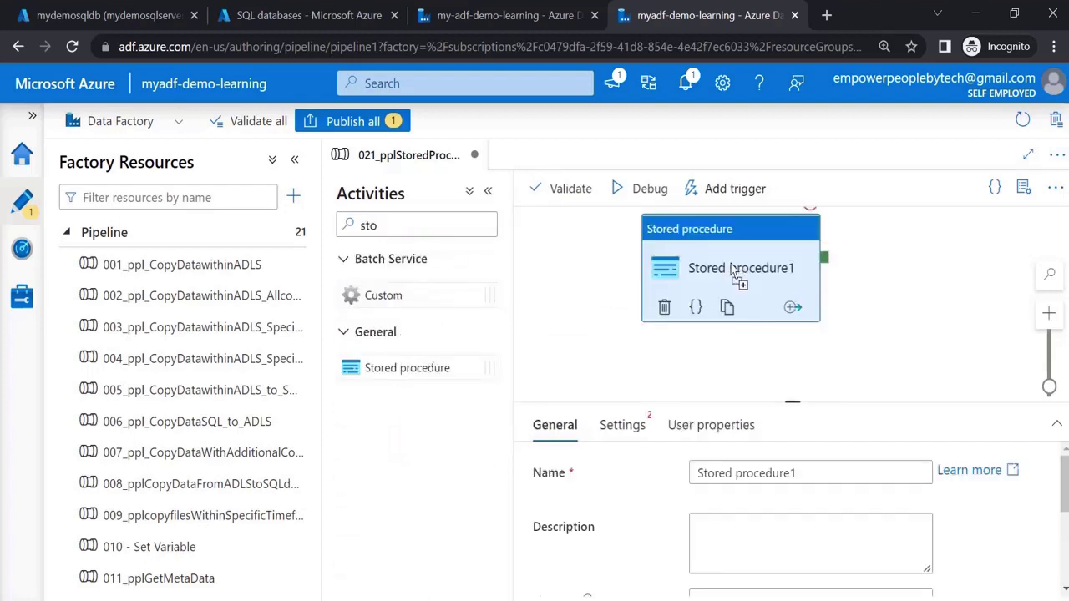
{"action": "left_click", "coordinate": [488, 191]}
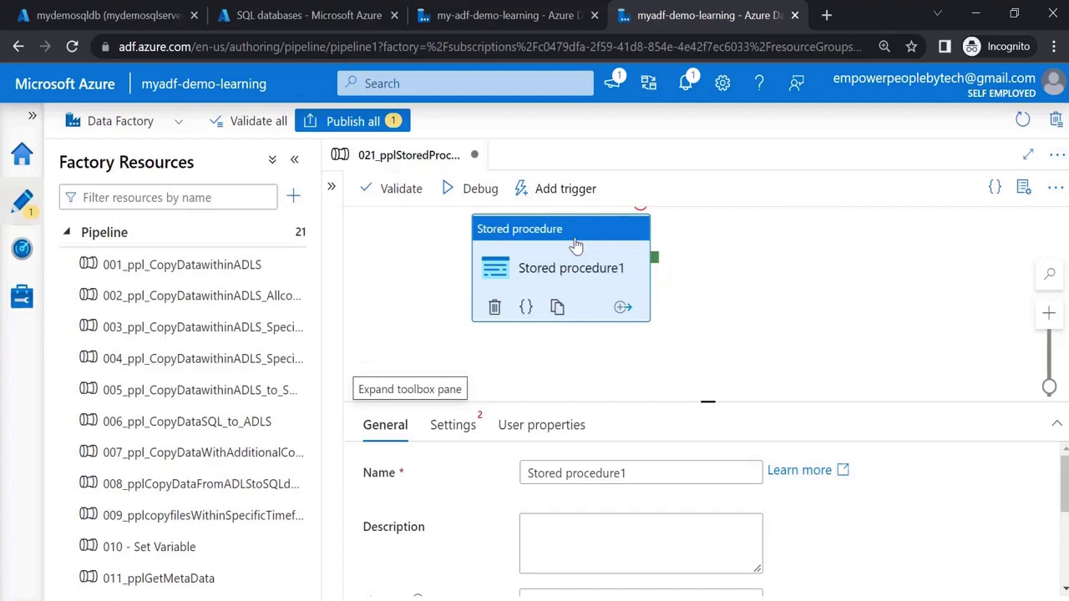
Open the Stored procedure activity's settings and read the Linked service description.
{"action": "left_click", "coordinate": [94, 22]}
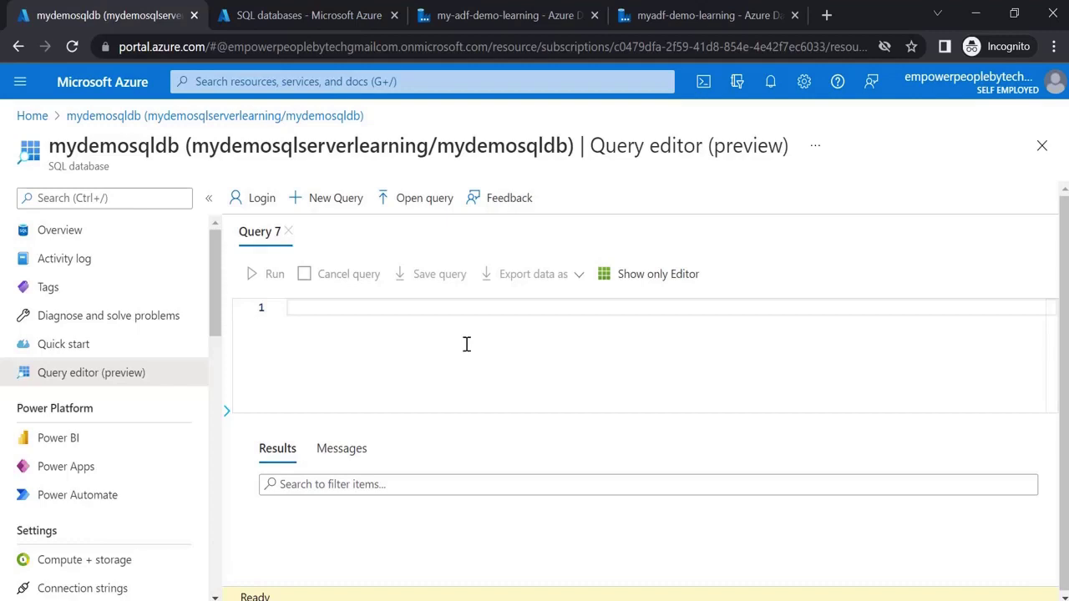
{"action": "left_click", "coordinate": [712, 17]}
{"action": "left_click", "coordinate": [453, 426]}
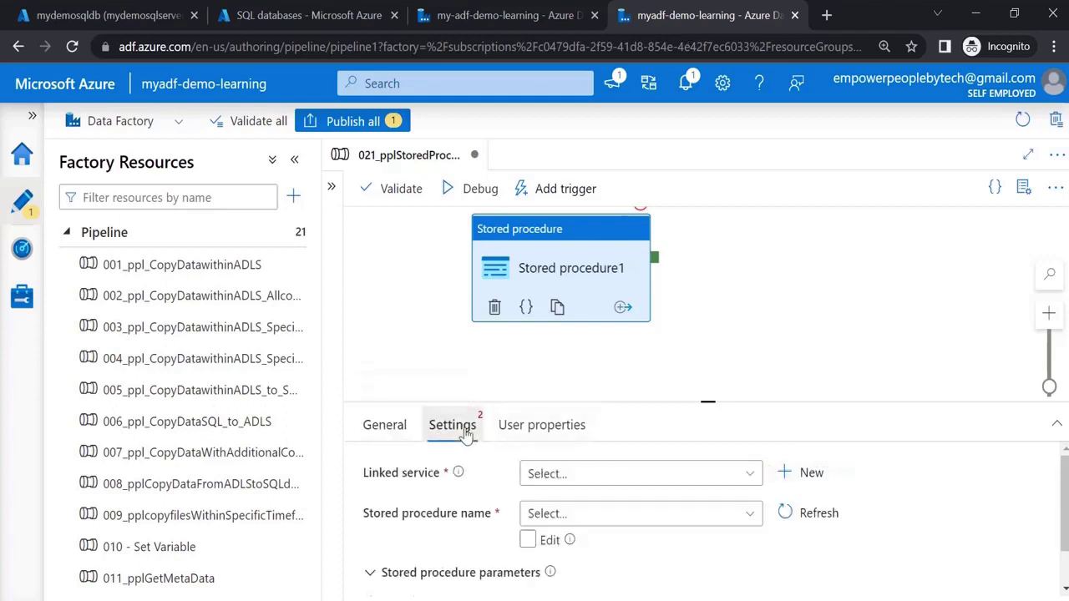
{"action": "mouse_move", "coordinate": [460, 478]}
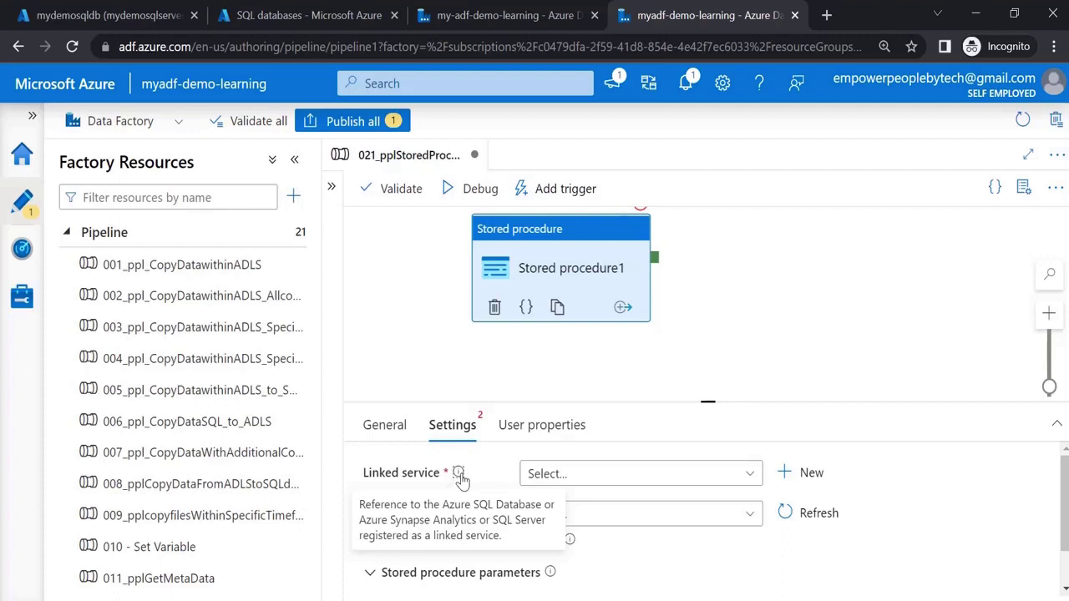
In the Azure portal query editor for mydemosqldb, run select * from [dbo].[tblemployee] and check its messages and results.
{"action": "left_click", "coordinate": [93, 15]}
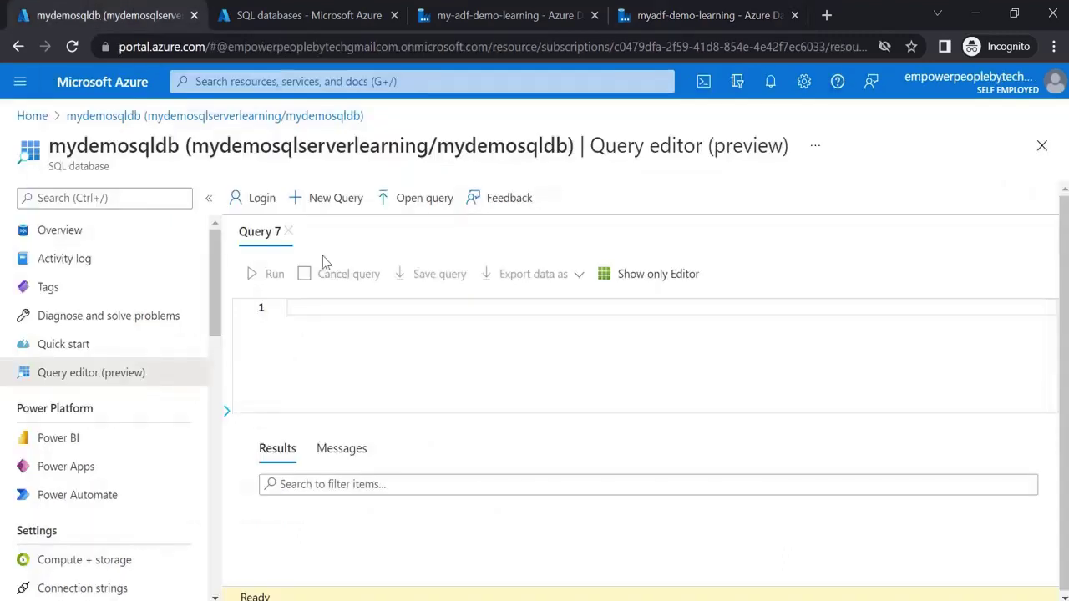
{"action": "left_click", "coordinate": [396, 320]}
{"action": "type", "text": "select"}
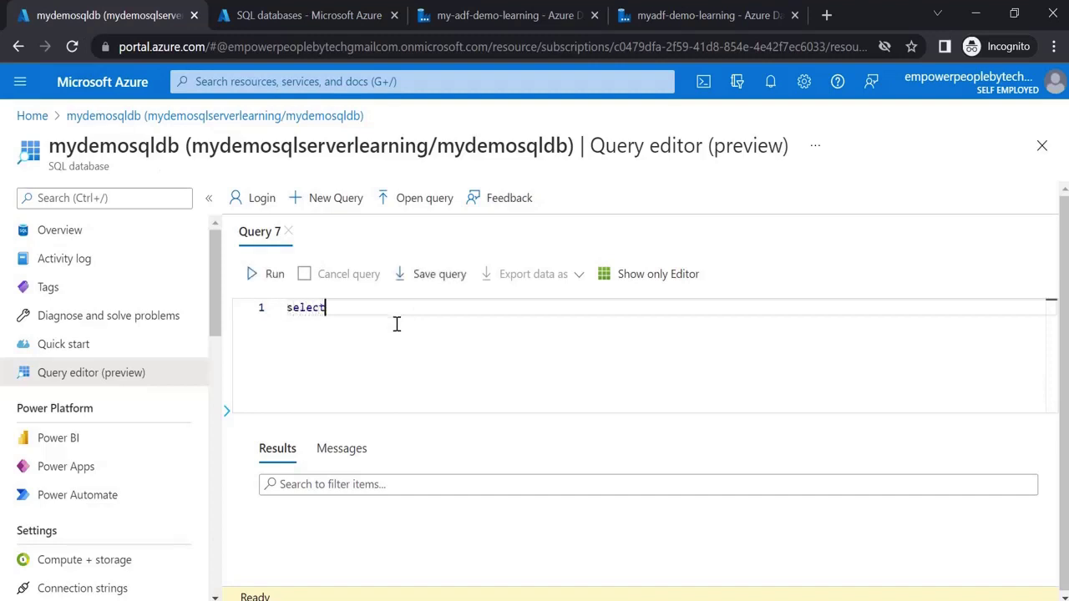
{"action": "type", "text": " * from tbl"}
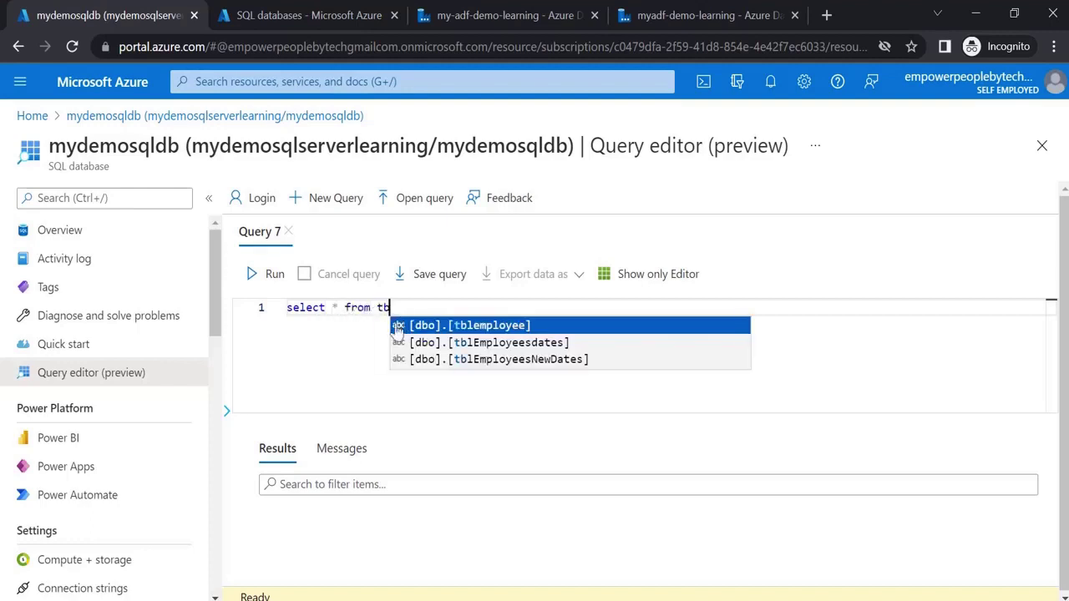
{"action": "left_click", "coordinate": [397, 332]}
{"action": "key", "text": "ctrl+shift+e"}
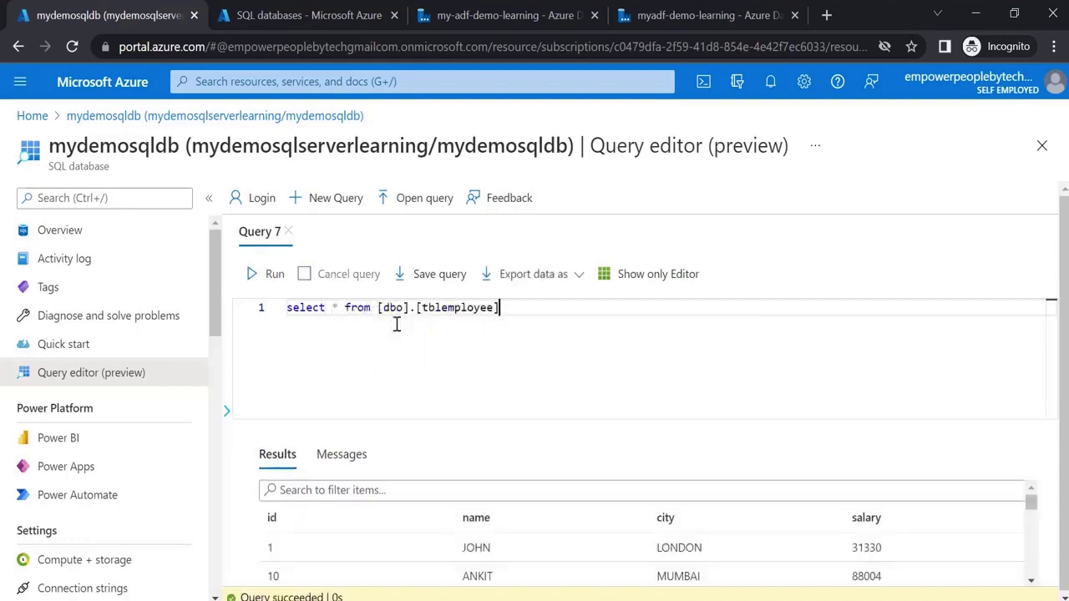
{"action": "left_click", "coordinate": [354, 453]}
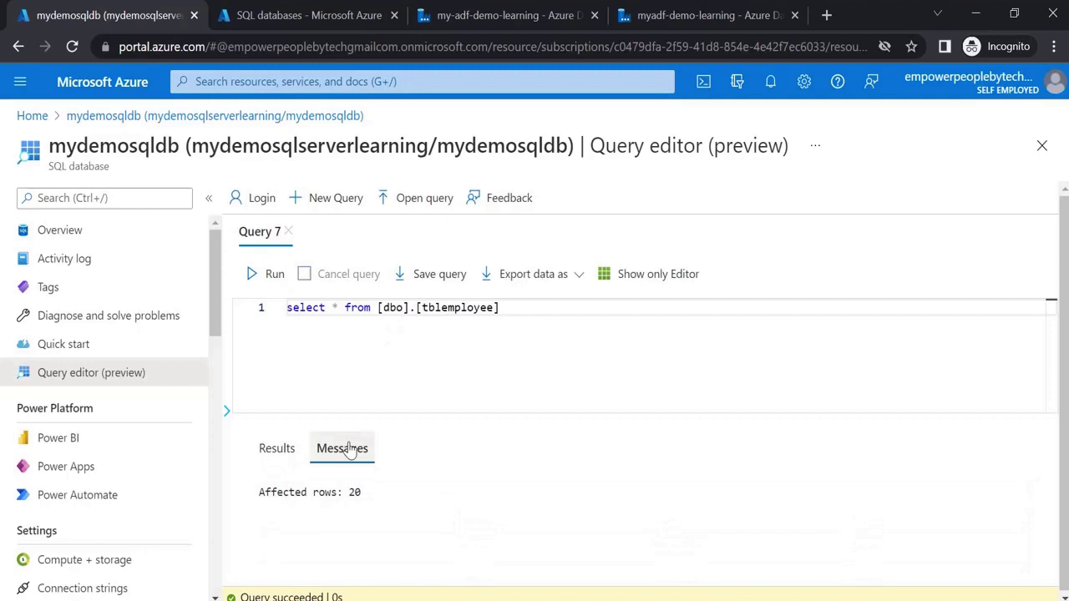
{"action": "left_click", "coordinate": [284, 455]}
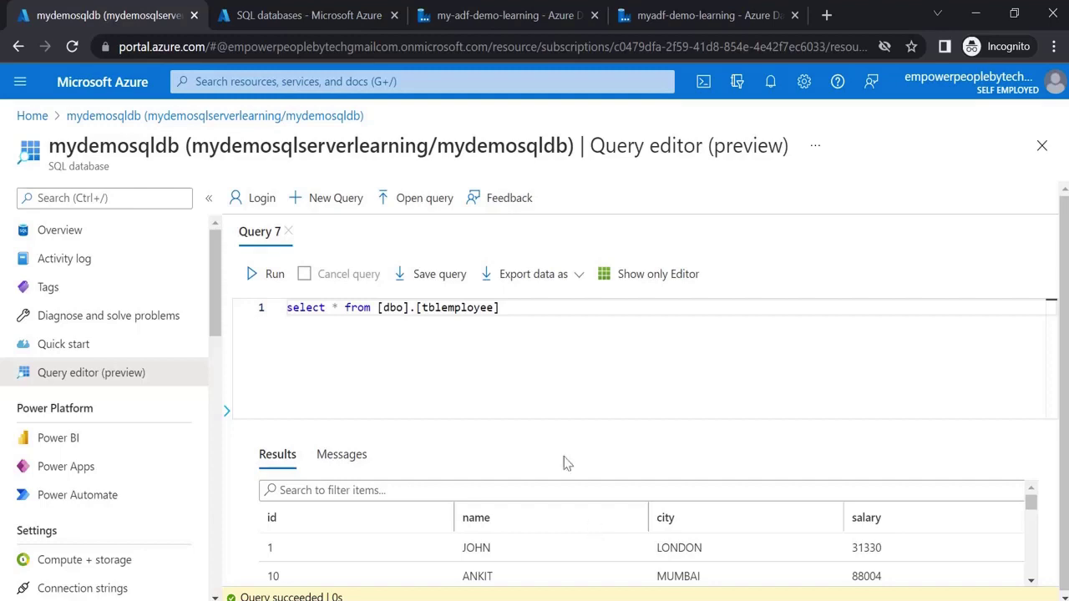
Insert the line create procedure sp_employeesnew above the select statement in the query.
{"action": "left_click", "coordinate": [492, 384]}
{"action": "key", "text": "Home"}
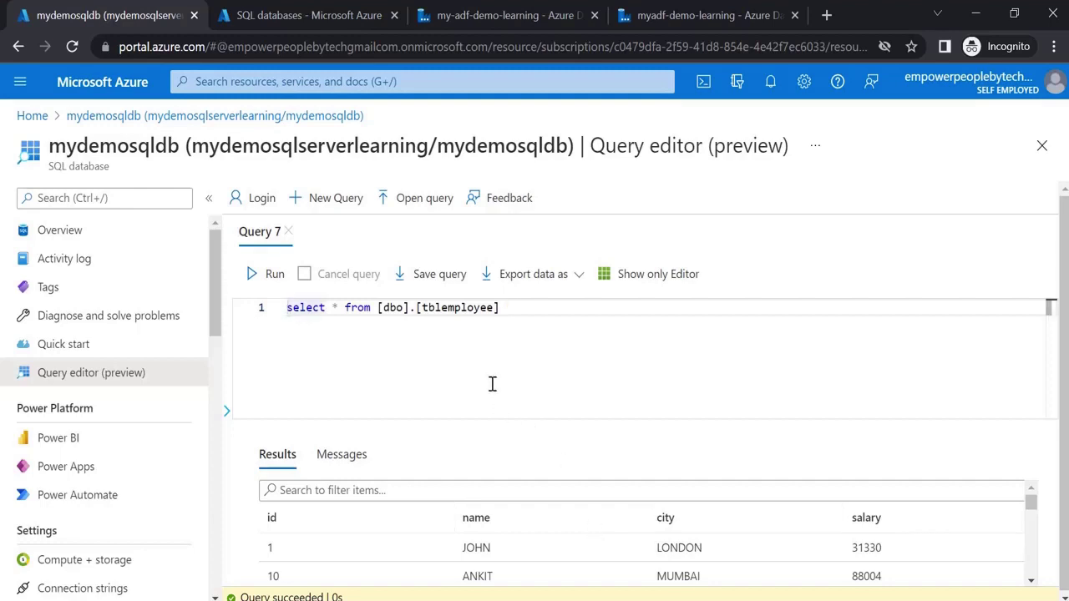
{"action": "key", "text": "Return"}
{"action": "key", "text": "Up"}
{"action": "type", "text": "s"}
{"action": "key", "text": "BackSpace"}
{"action": "type", "text": "cr"}
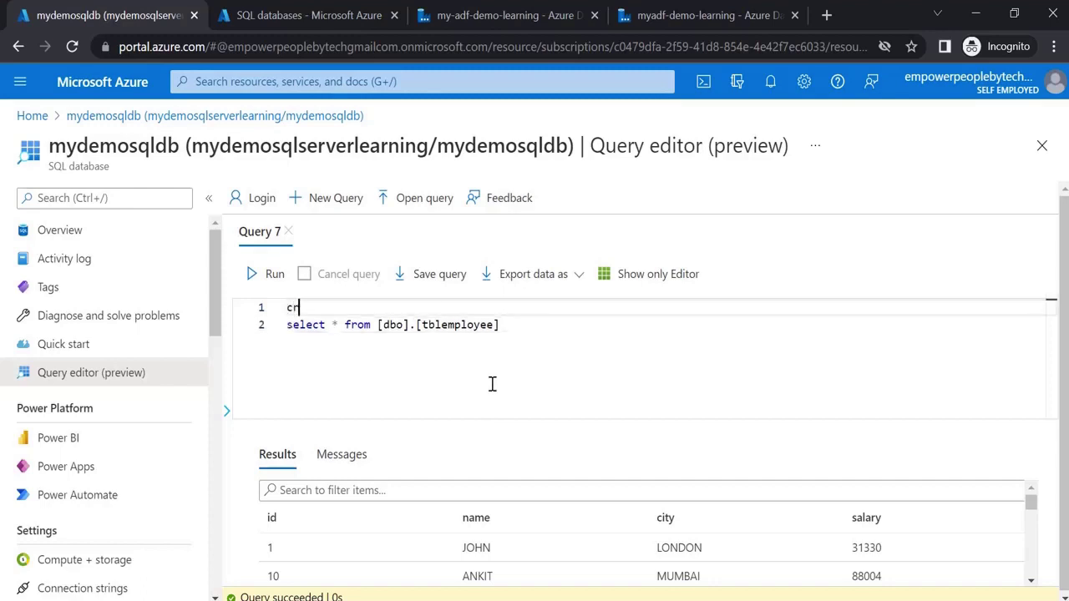
{"action": "type", "text": "ete"}
{"action": "key", "text": "BackSpace"}
{"action": "key", "text": "BackSpace"}
{"action": "key", "text": "BackSpace"}
{"action": "type", "text": "ate procedur"}
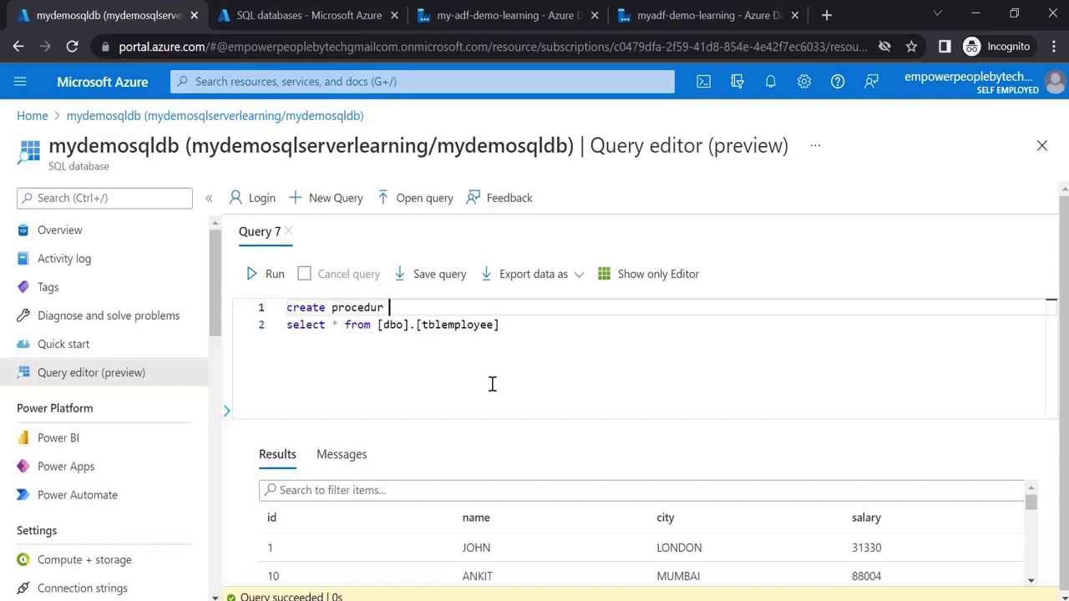
{"action": "type", "text": "e sp_employeesnew"}
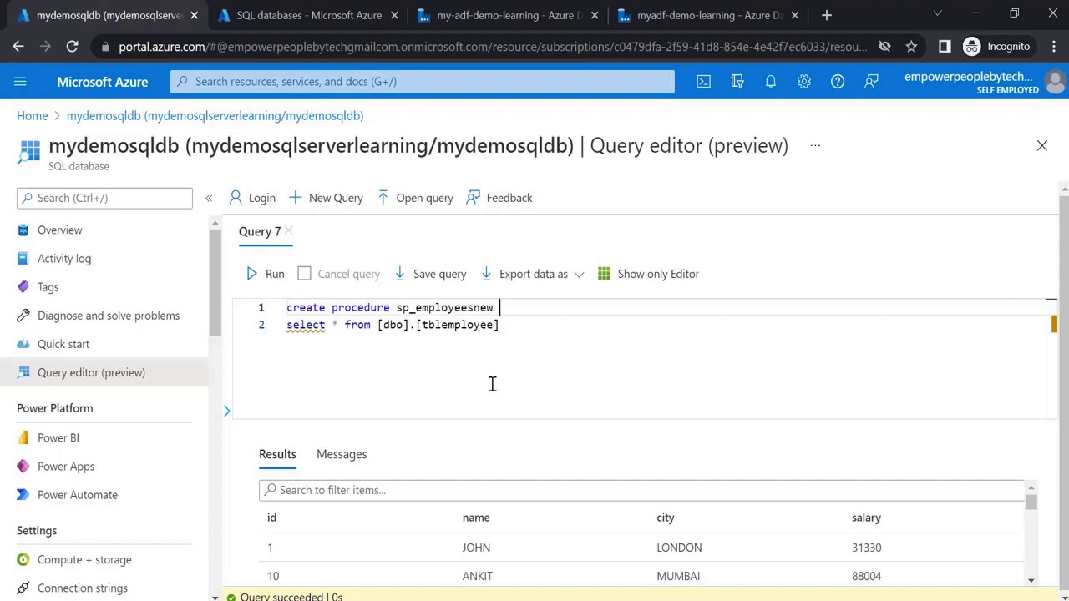
Add as and begin on separate lines before the select statement and indent the select statement.
{"action": "key", "text": "Return"}
{"action": "type", "text": "as"}
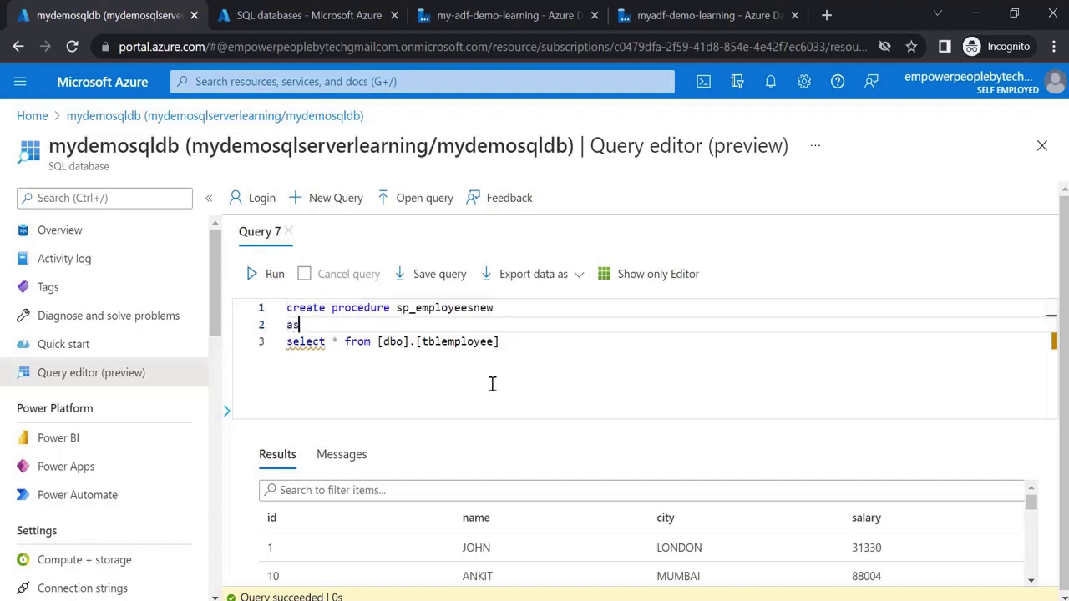
{"action": "key", "text": "Return"}
{"action": "type", "text": "begin"}
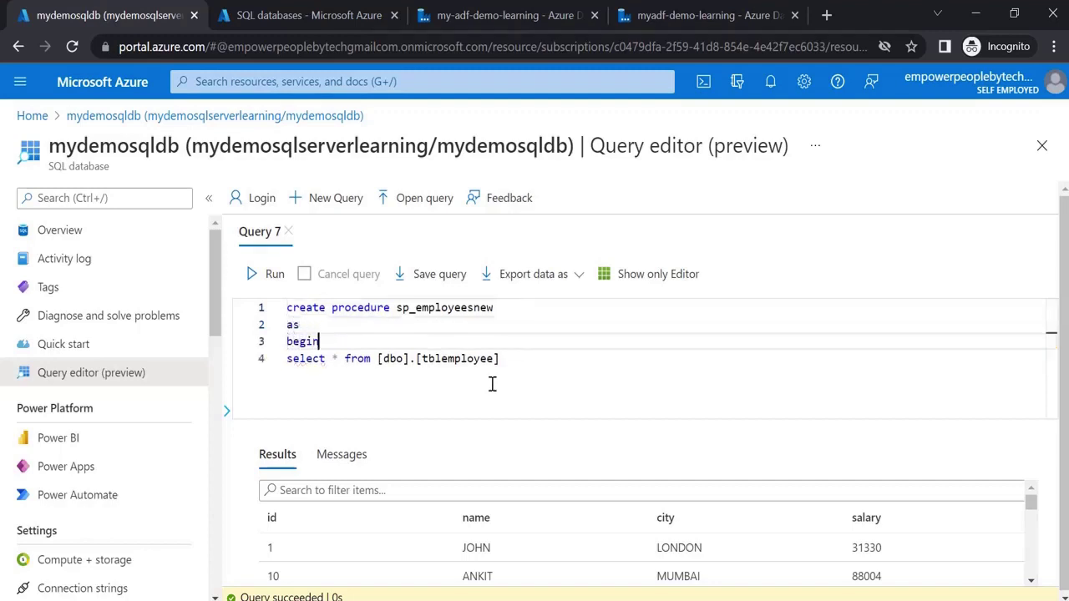
{"action": "key", "text": "Down"}
{"action": "key", "text": "Left"}
{"action": "key", "text": "Left"}
{"action": "key", "text": "Left"}
{"action": "key", "text": "Left"}
{"action": "key", "text": "Left"}
{"action": "key", "text": "Tab"}
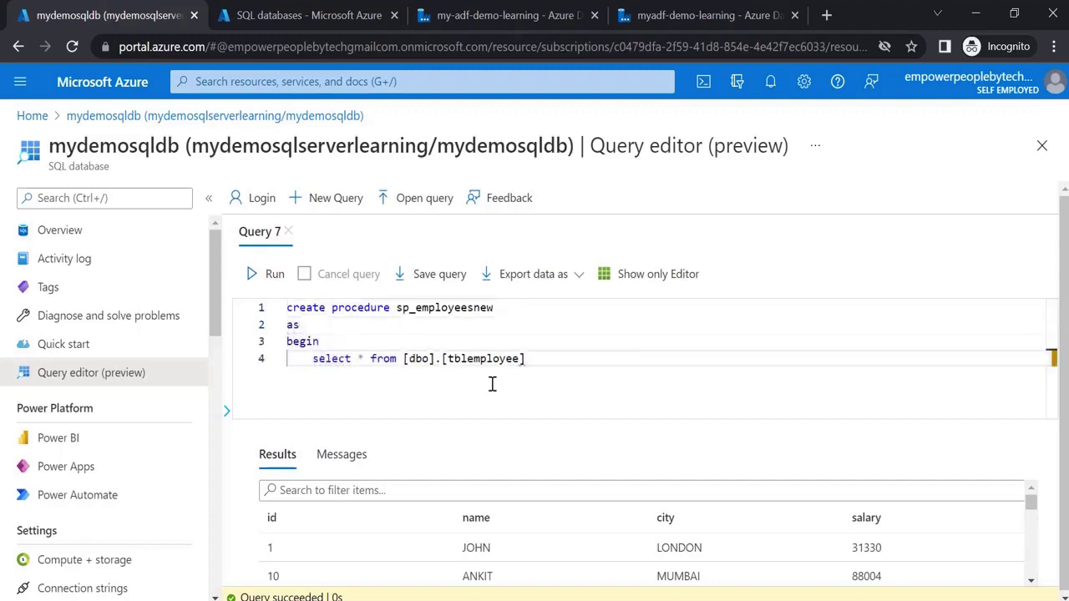
Close the procedure body with end and run the script to create sp_employeesnew.
{"action": "key", "text": "Return"}
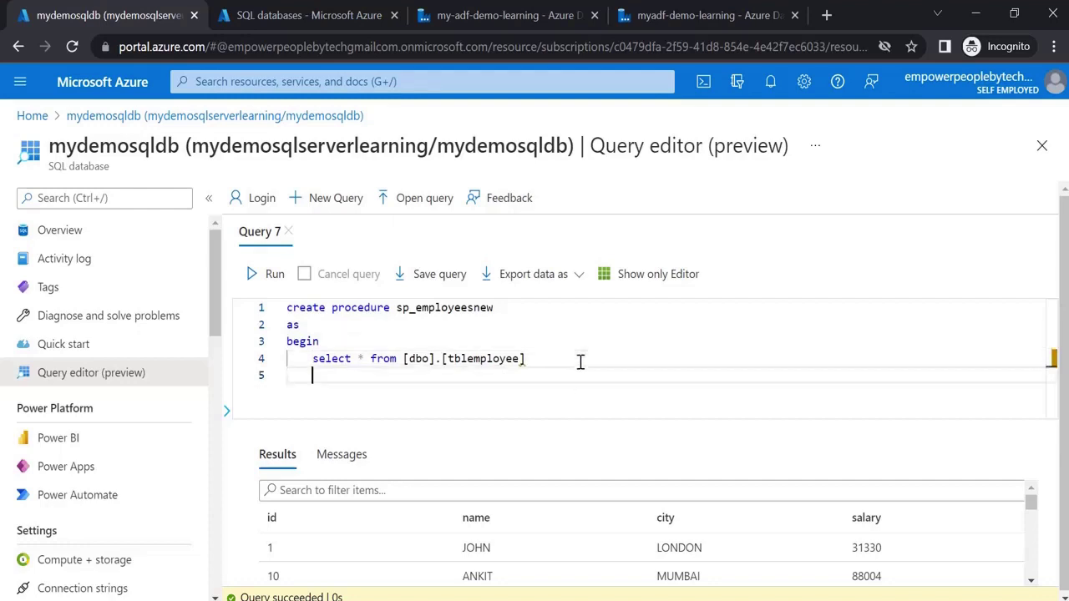
{"action": "key", "text": "BackSpace"}
{"action": "type", "text": "end"}
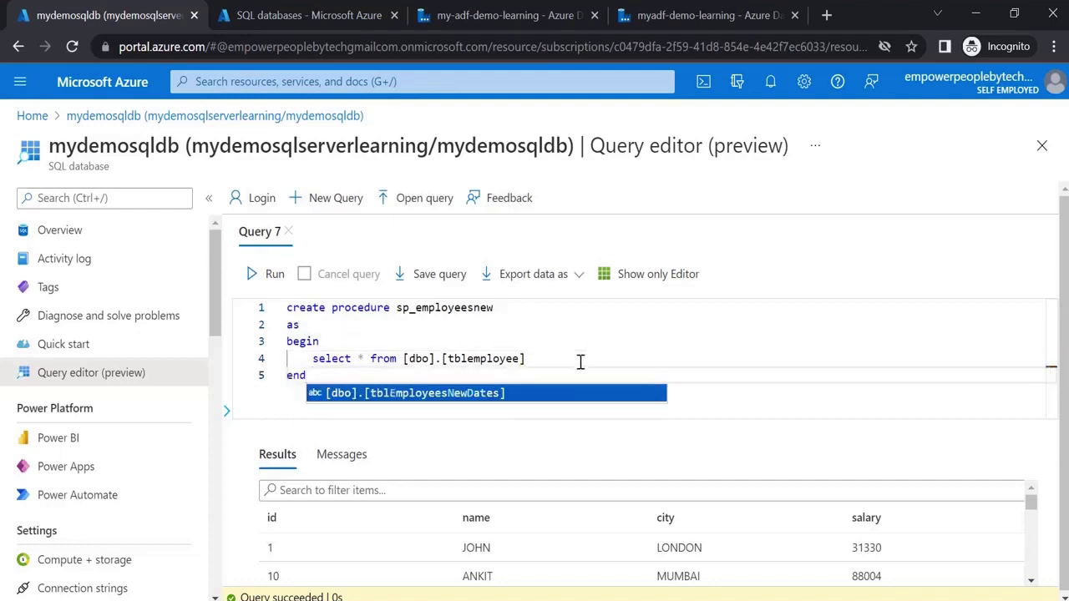
{"action": "key", "text": "Escape"}
{"action": "key", "text": "Up"}
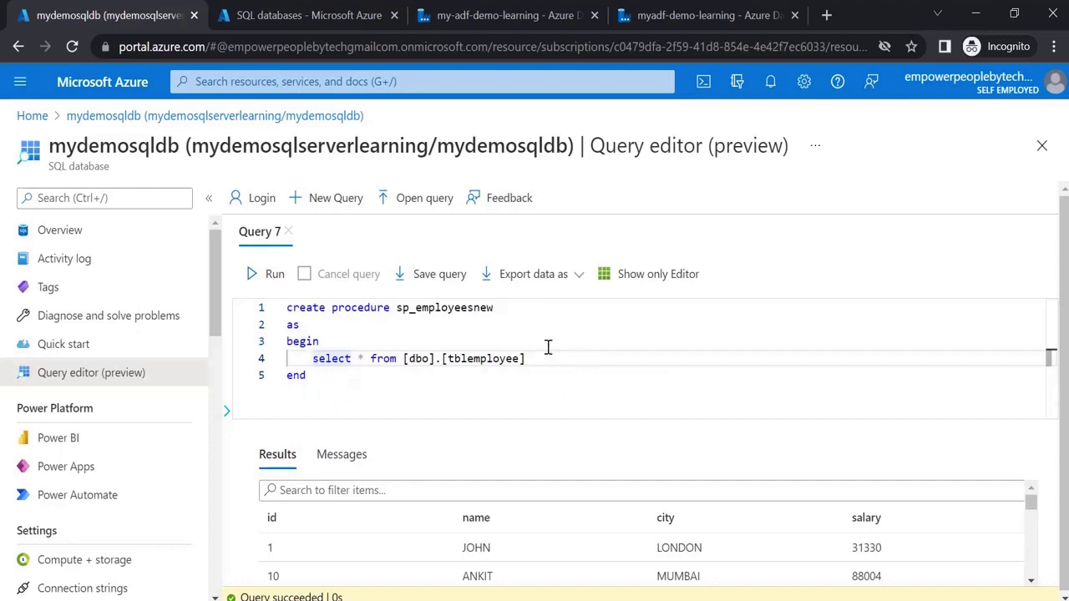
{"action": "left_click", "coordinate": [255, 274]}
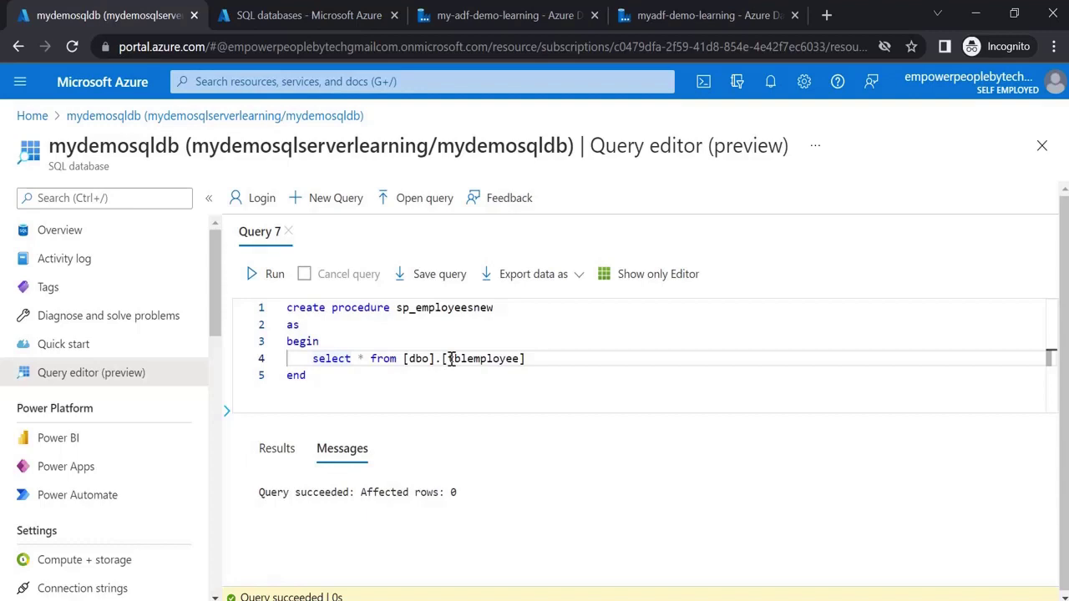
Open a new query and run execute sp_employeesnew.
{"action": "double_click", "coordinate": [443, 308]}
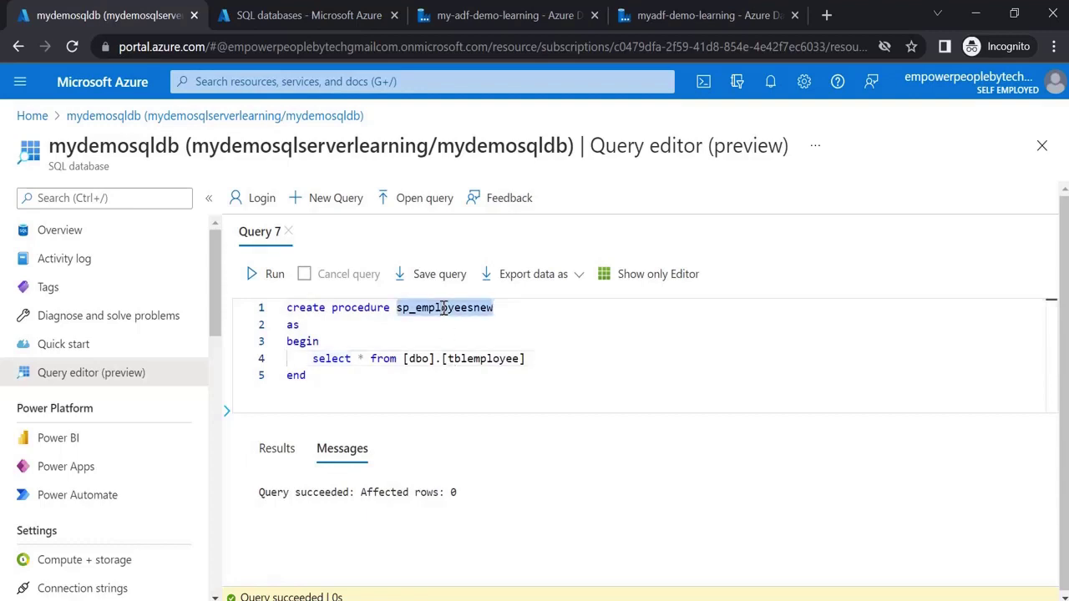
{"action": "left_click", "coordinate": [311, 198]}
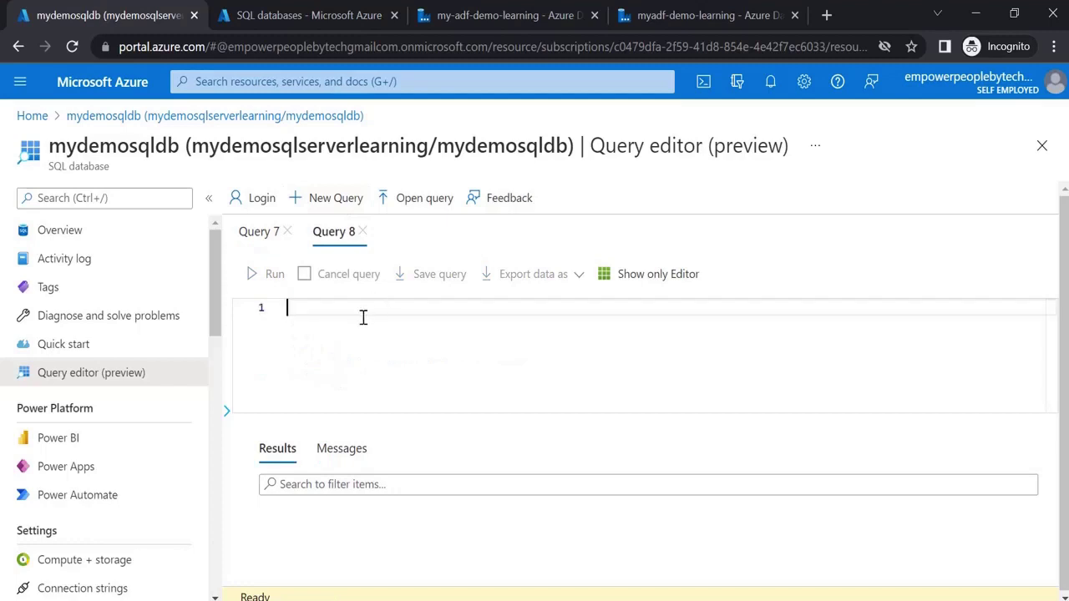
{"action": "type", "text": "execut"}
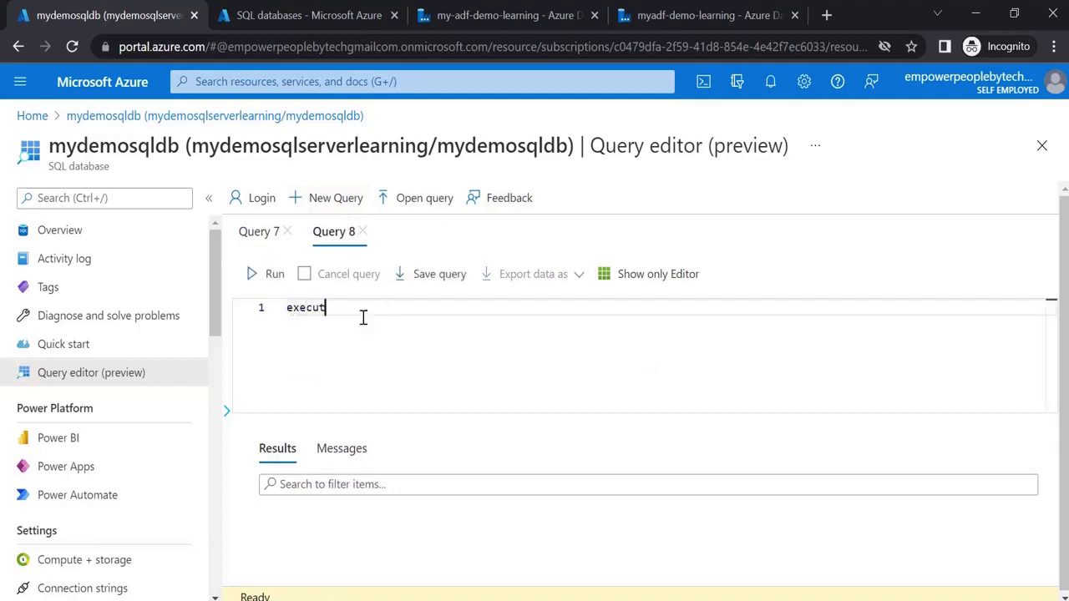
{"action": "type", "text": "e sp_employeesnew"}
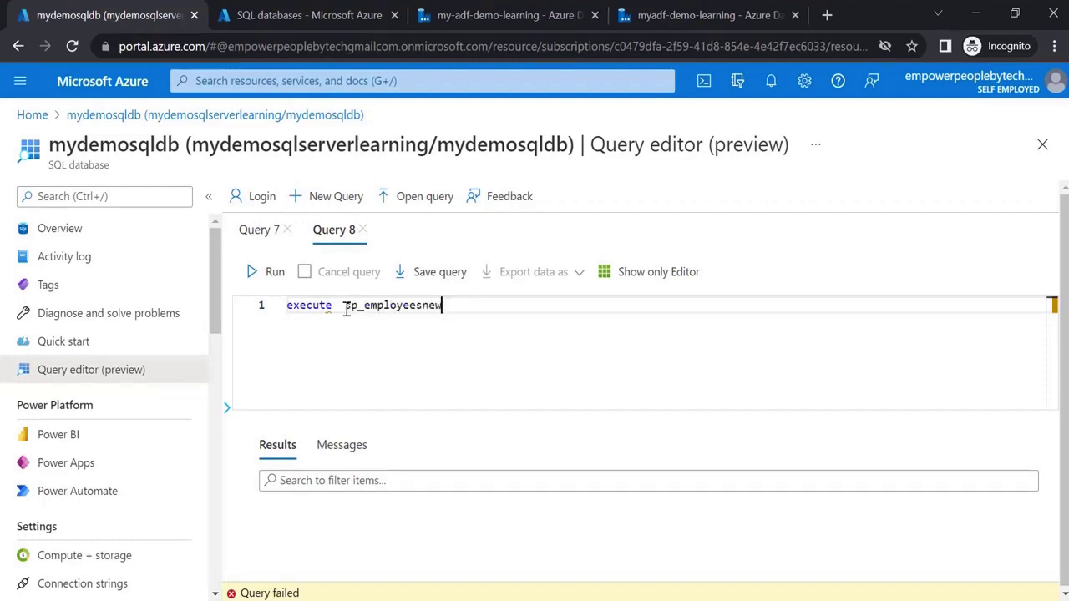
{"action": "key", "text": "ctrl+Return"}
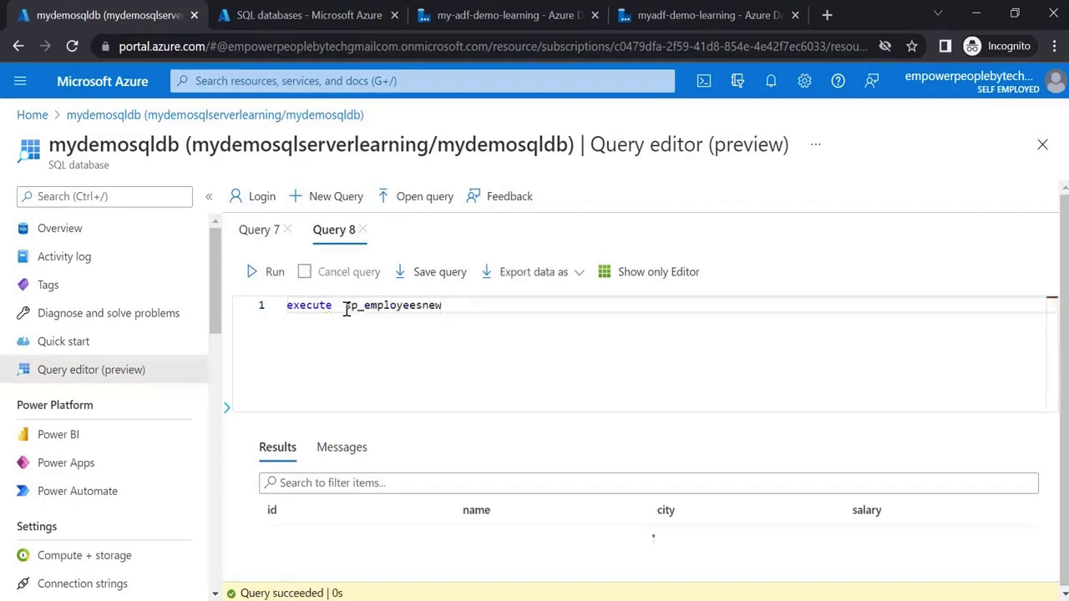
Review the executed procedure's messages and results, and compare them with its definition in Query 7.
{"action": "left_click", "coordinate": [355, 451]}
{"action": "left_click", "coordinate": [280, 455]}
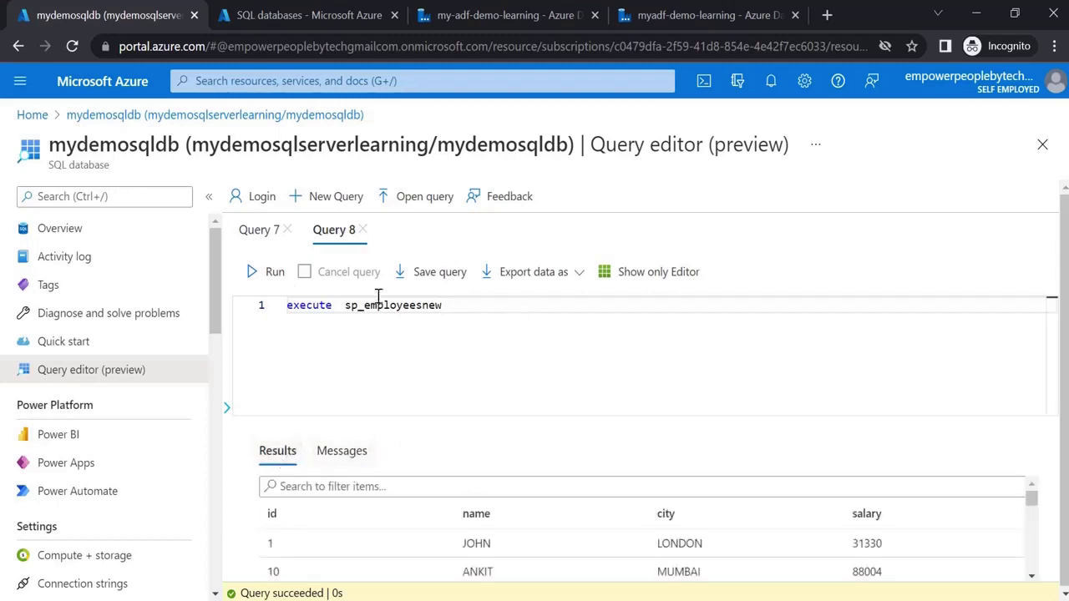
{"action": "left_click", "coordinate": [260, 234]}
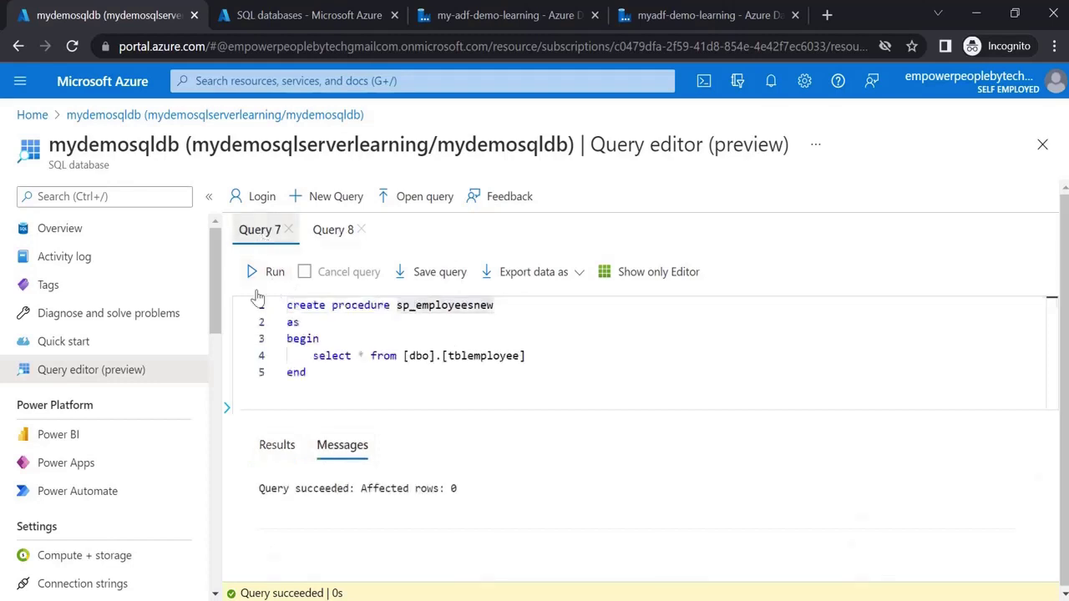
{"action": "left_click", "coordinate": [365, 326]}
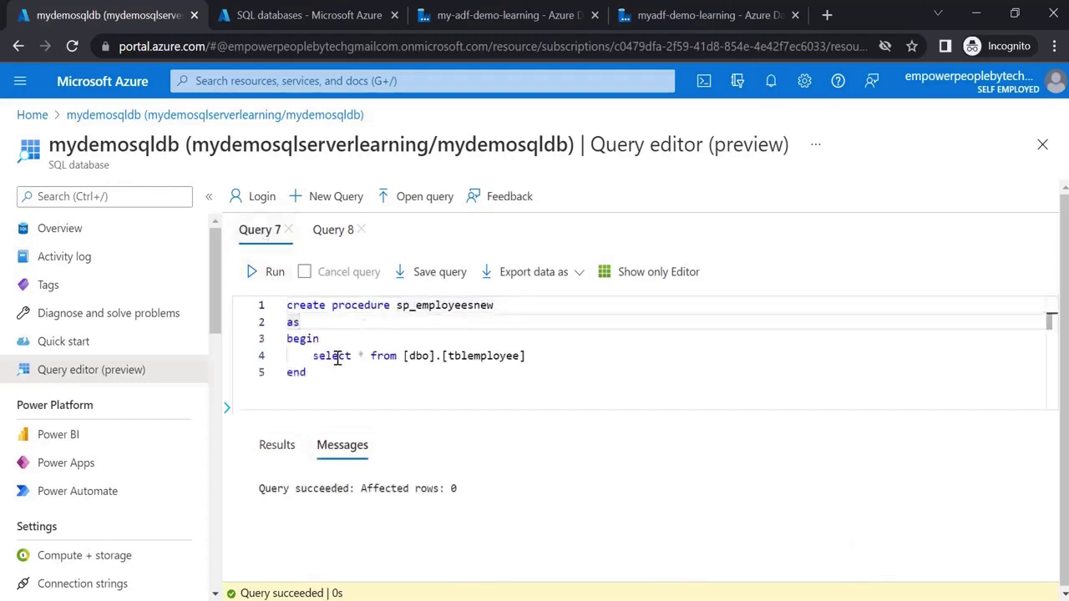
Back in Azure Data Factory, set the Stored procedure activity's linked service to lssqldb.
{"action": "left_click", "coordinate": [673, 17]}
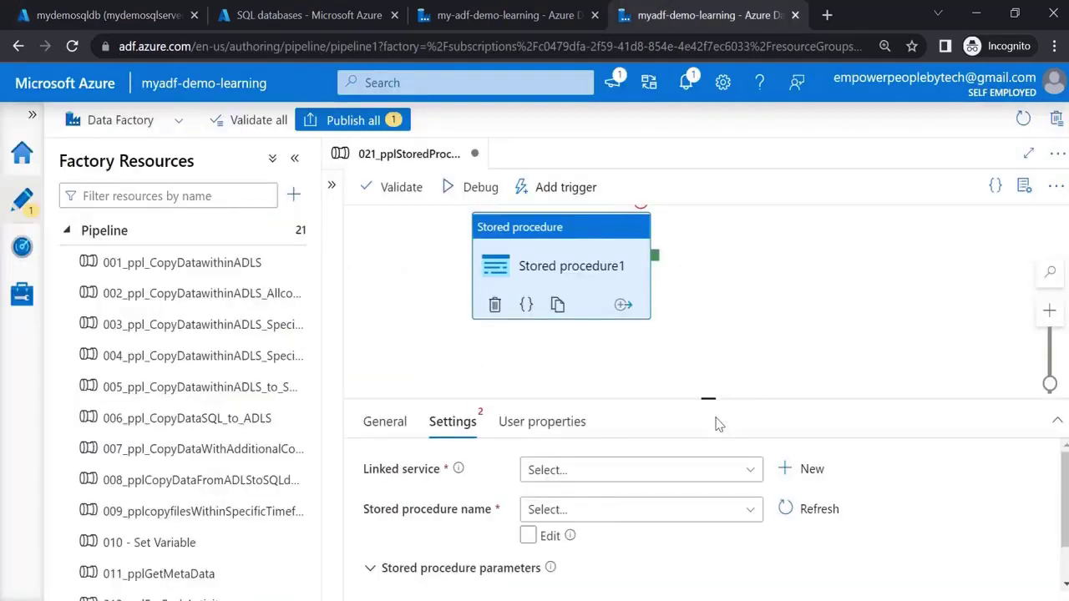
{"action": "left_click", "coordinate": [754, 471]}
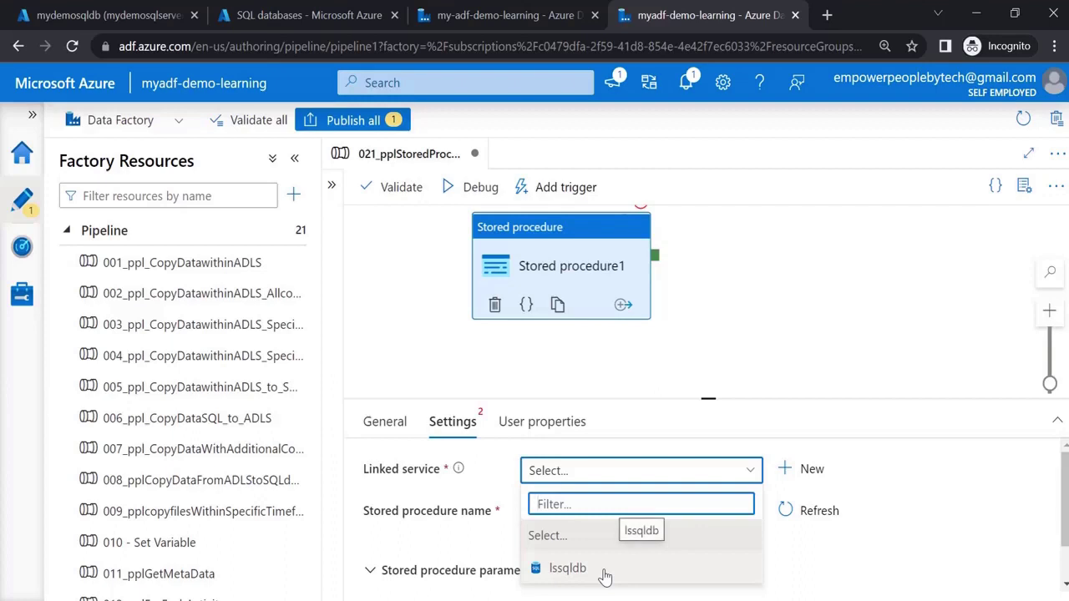
{"action": "left_click", "coordinate": [604, 574]}
{"action": "left_click", "coordinate": [604, 575]}
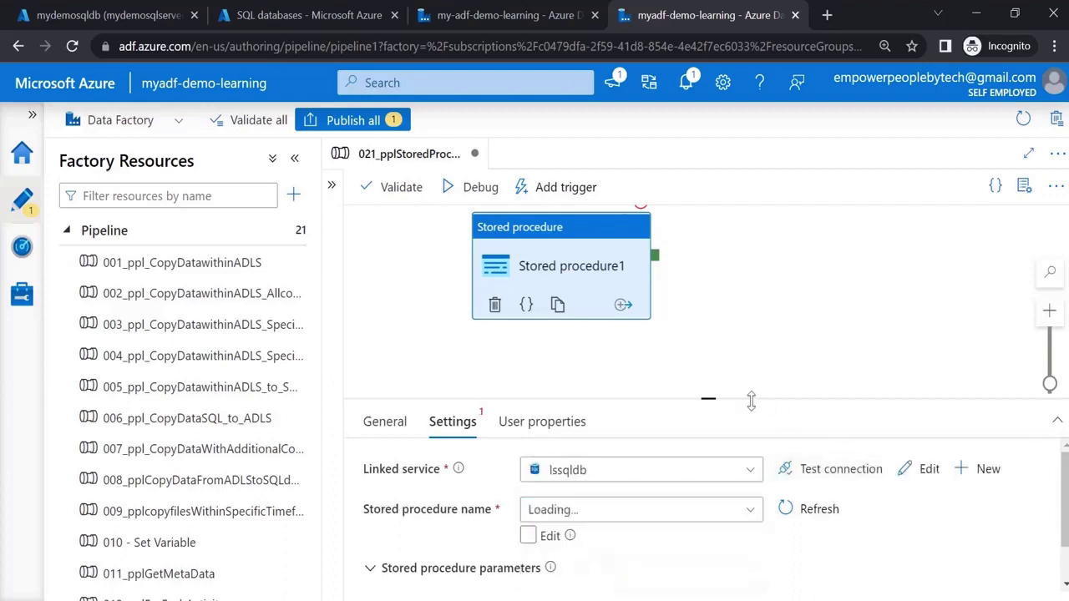
Set the activity's stored procedure name to [dbo].[sp_employeesnew] and import its parameters.
{"action": "left_click_drag", "start_coordinate": [709, 397], "coordinate": [709, 301]}
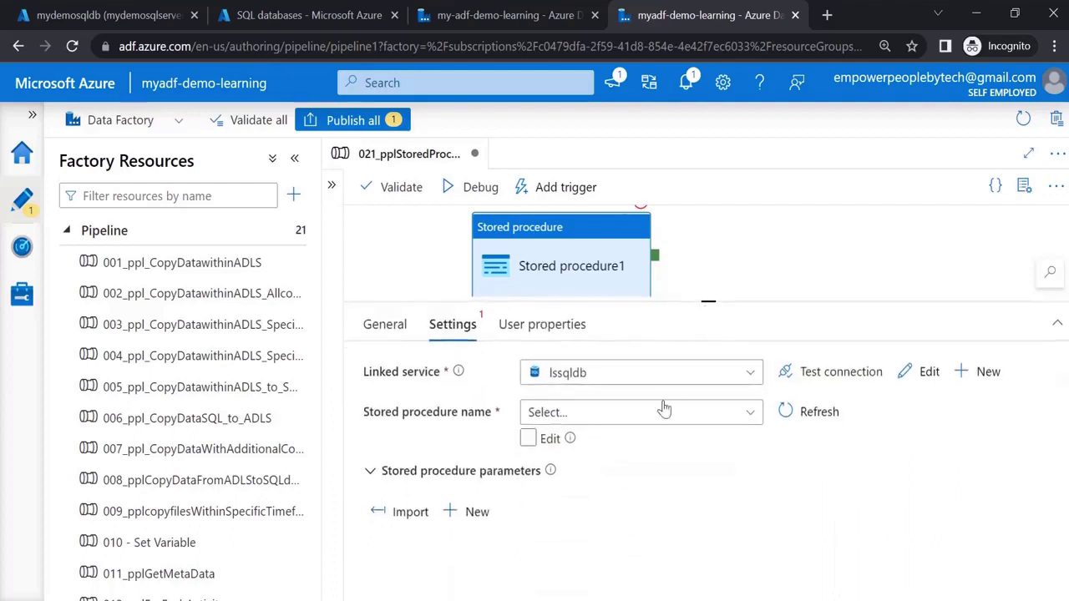
{"action": "left_click", "coordinate": [727, 412]}
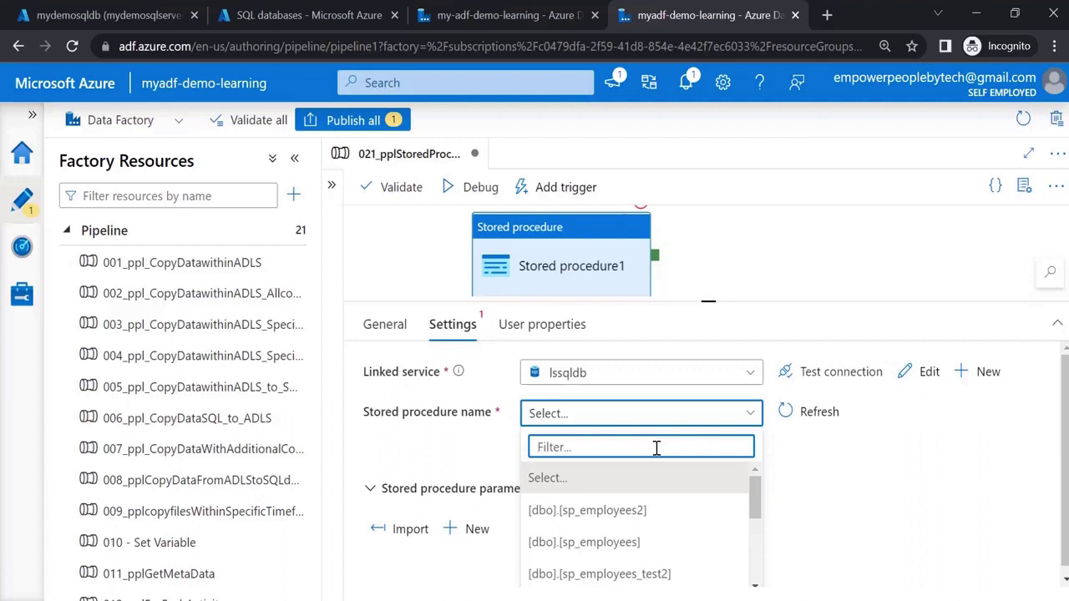
{"action": "type", "text": "new"}
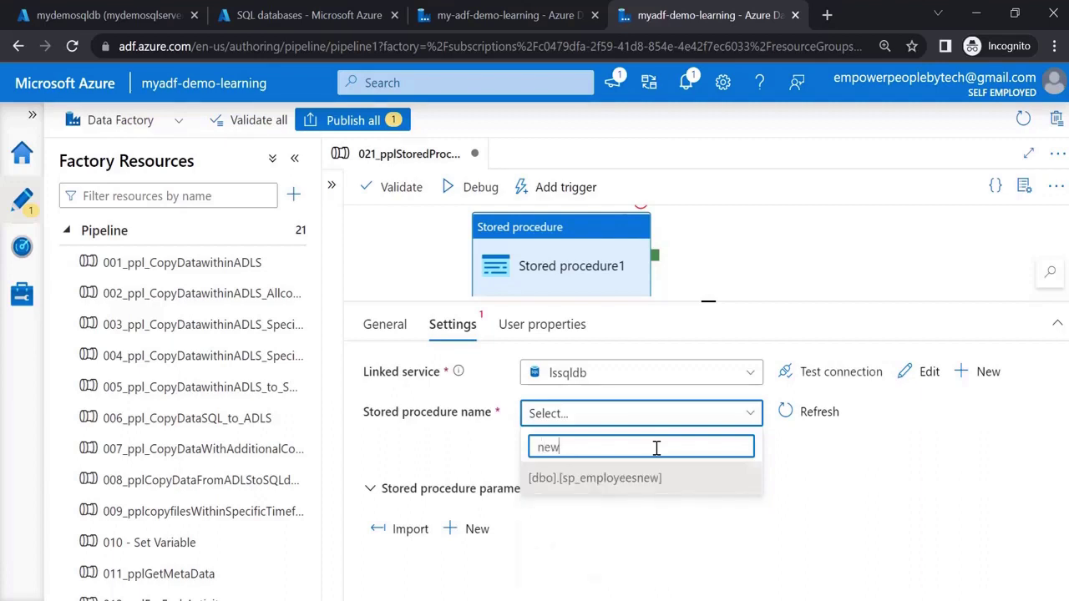
{"action": "left_click", "coordinate": [598, 481]}
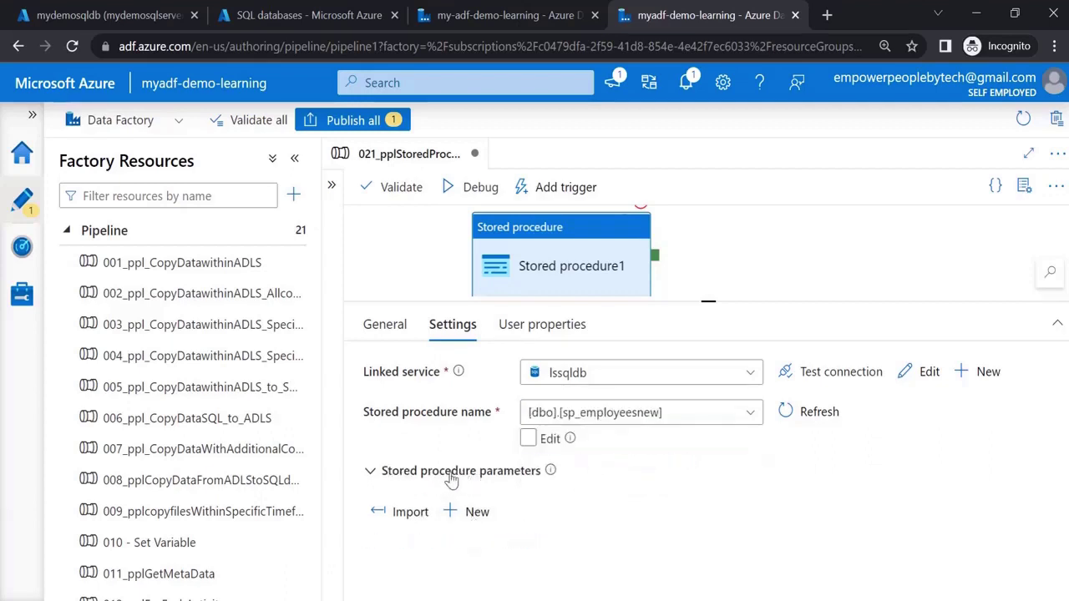
{"action": "left_click", "coordinate": [410, 512]}
Debug the pipeline, refresh the run status, and review the Stored procedure1 activity's output and settings.
{"action": "left_click", "coordinate": [474, 200]}
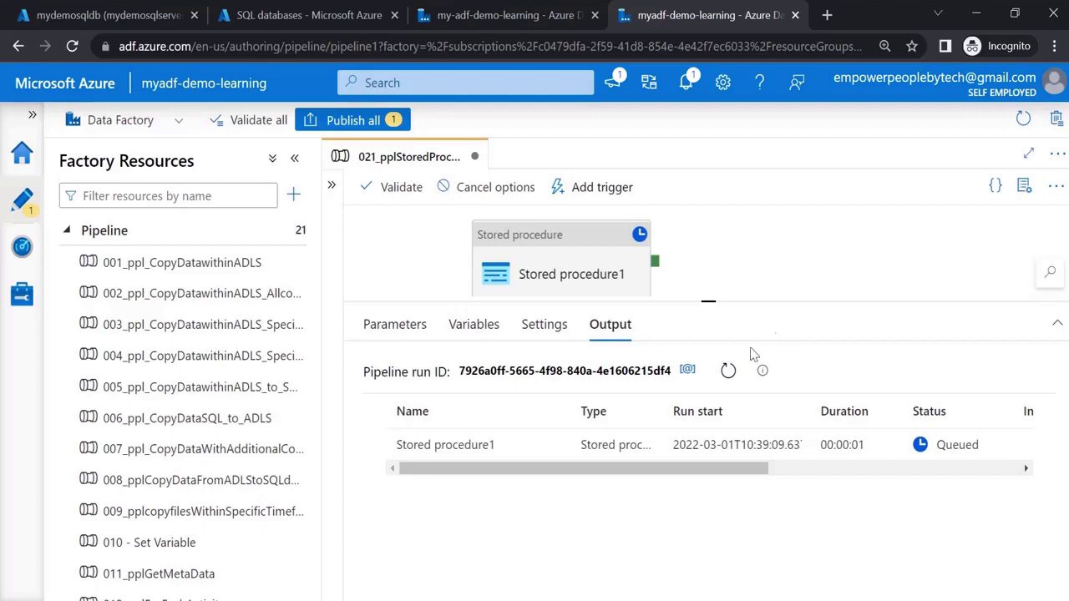
{"action": "left_click", "coordinate": [728, 371]}
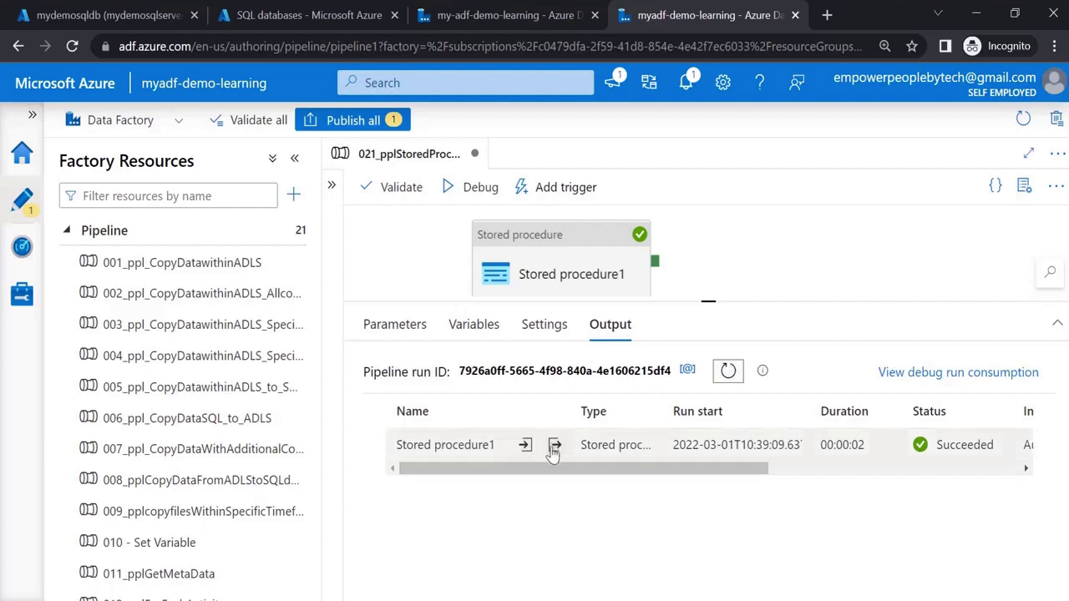
{"action": "left_click", "coordinate": [554, 446]}
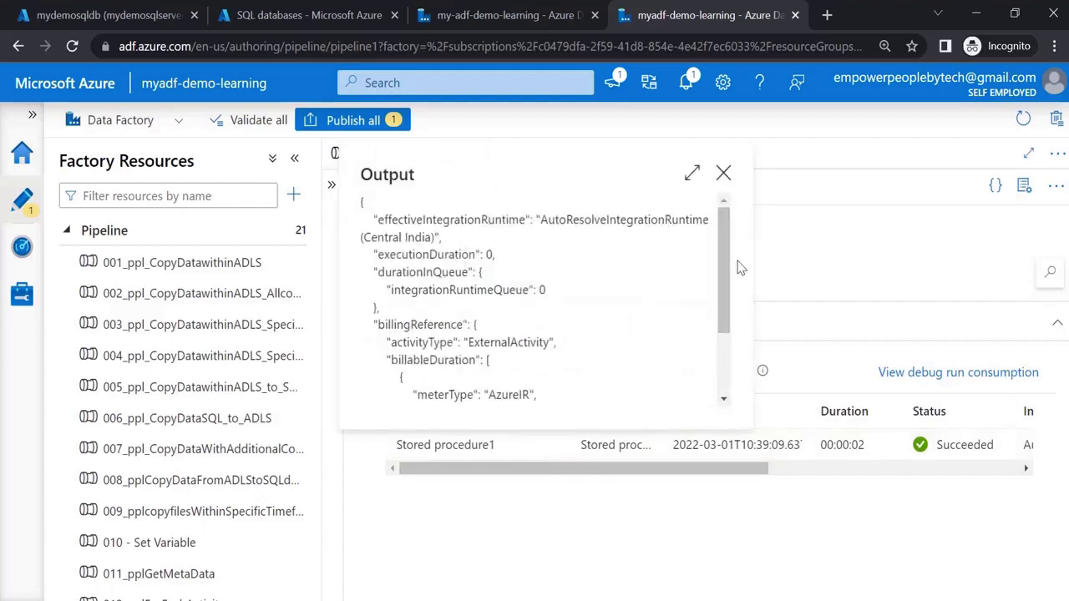
{"action": "left_click_drag", "start_coordinate": [725, 267], "coordinate": [733, 345]}
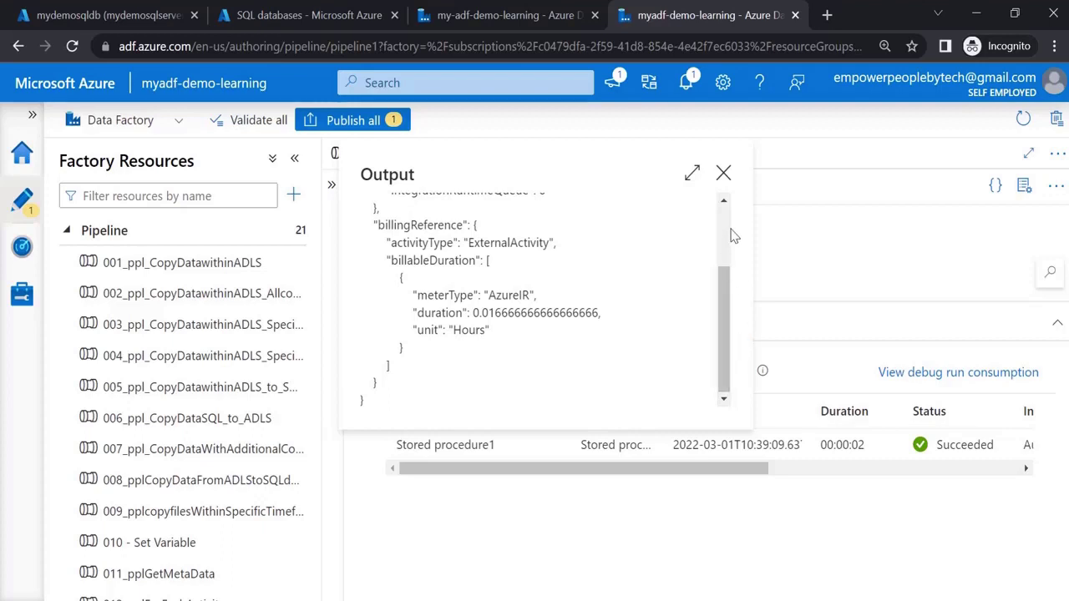
{"action": "scroll", "coordinate": [726, 222], "scroll_direction": "up", "scroll_amount": 3}
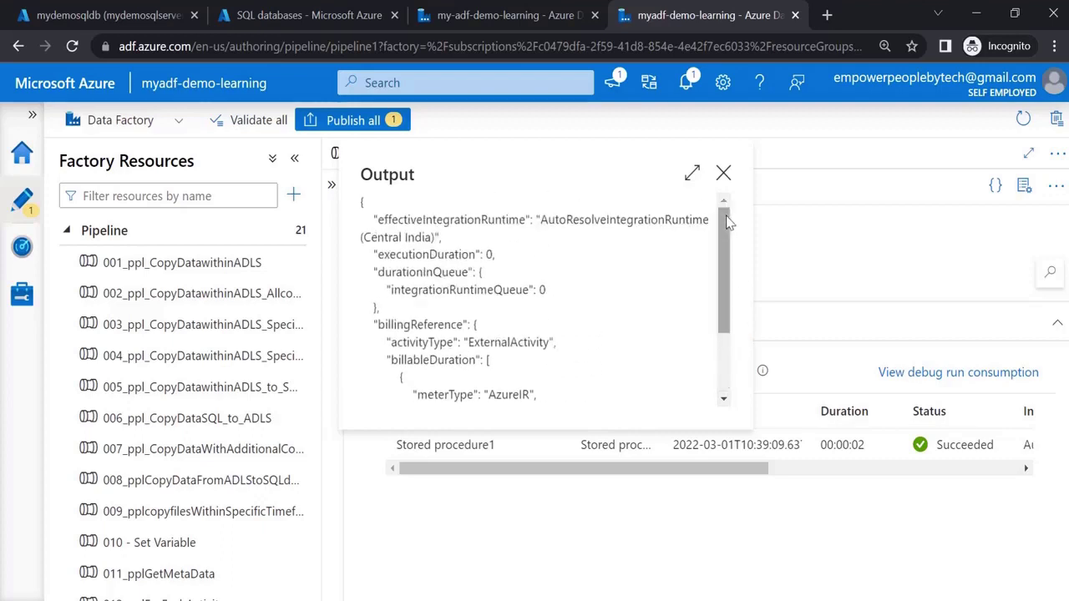
{"action": "left_click", "coordinate": [723, 173]}
{"action": "left_click", "coordinate": [590, 238]}
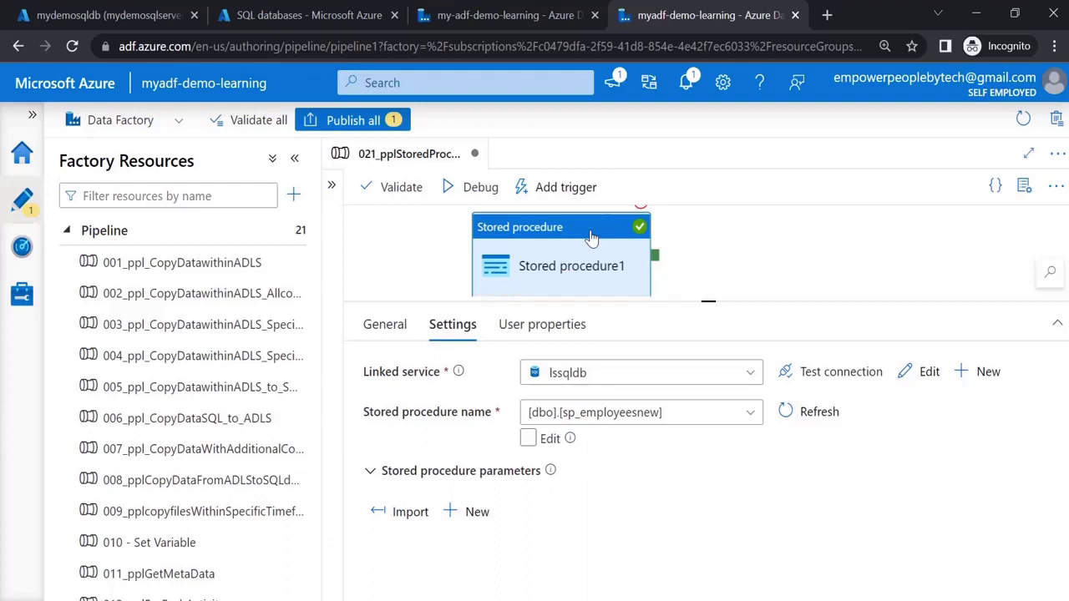
In the mydemosqldb query editor, run only the select * from [dbo].[tblemployee] line of Query 7.
{"action": "left_click", "coordinate": [65, 10]}
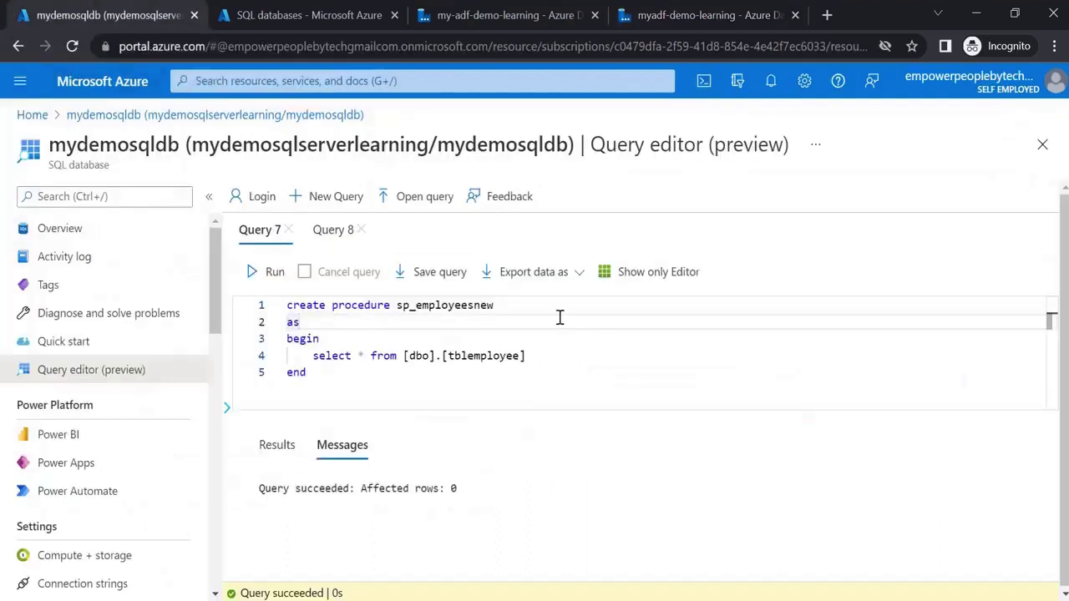
{"action": "left_click", "coordinate": [566, 361]}
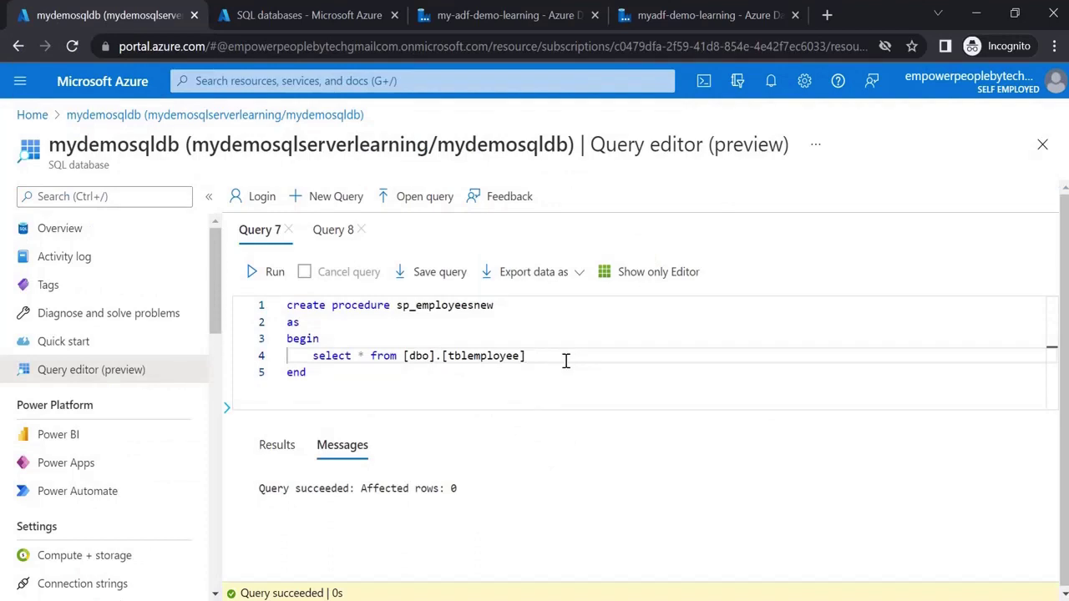
{"action": "left_click", "coordinate": [306, 358], "text": "shift"}
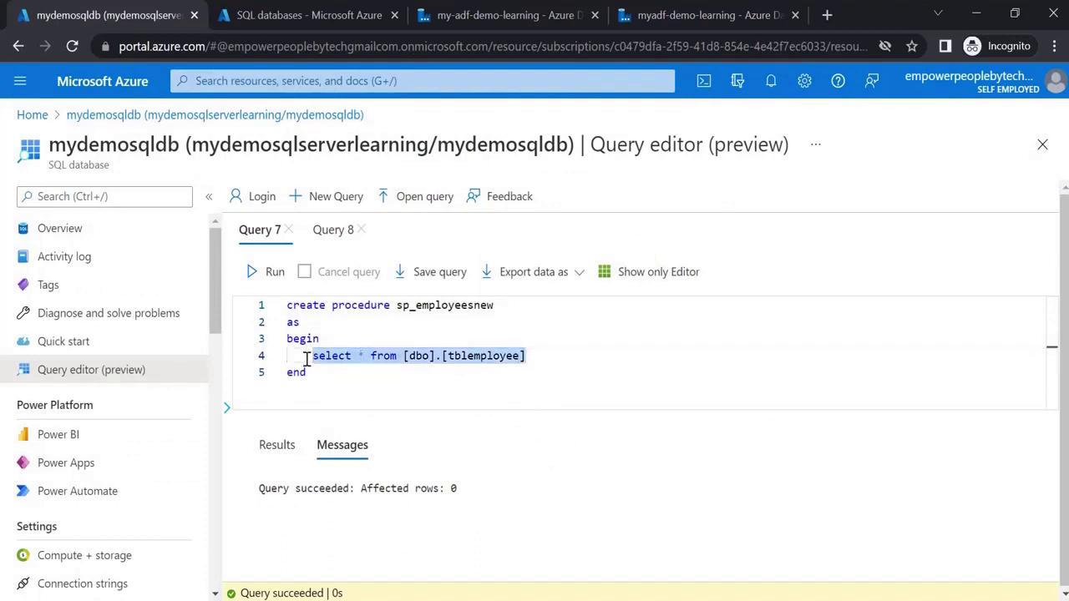
{"action": "key", "text": "ctrl+Return"}
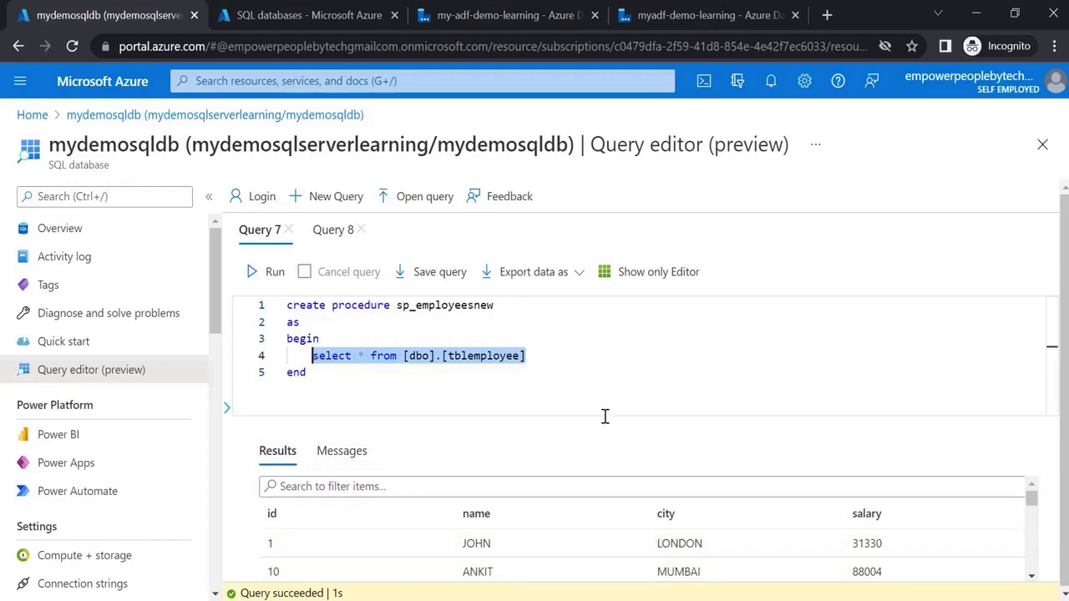
{"action": "left_click", "coordinate": [550, 305]}
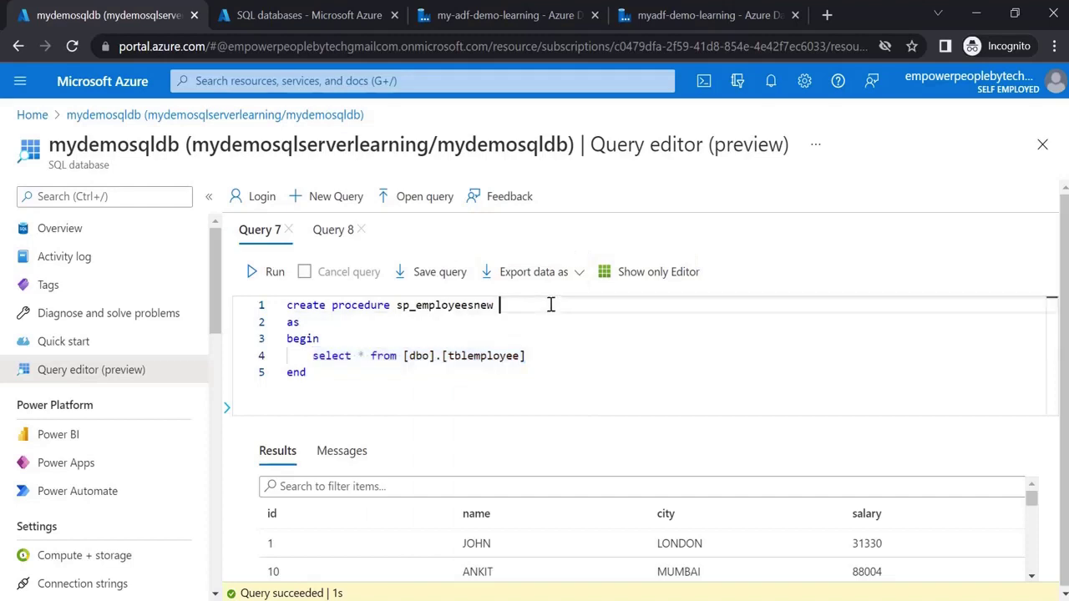
{"action": "key", "text": "BackSpace"}
{"action": "type", "text": "filter"}
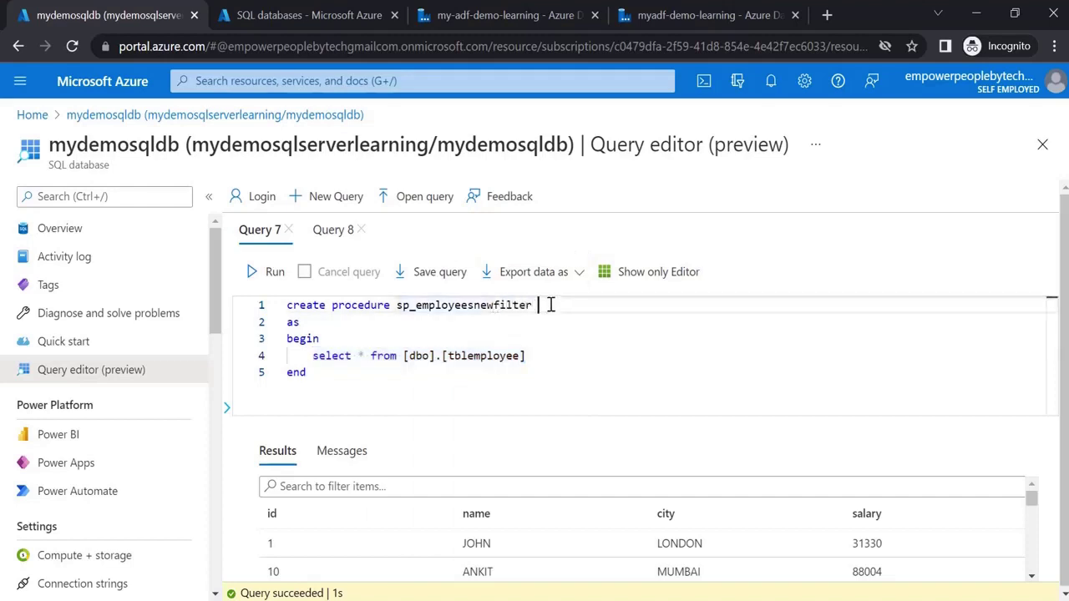
{"action": "key", "text": "BackSpace"}
{"action": "type", "text": "(@"}
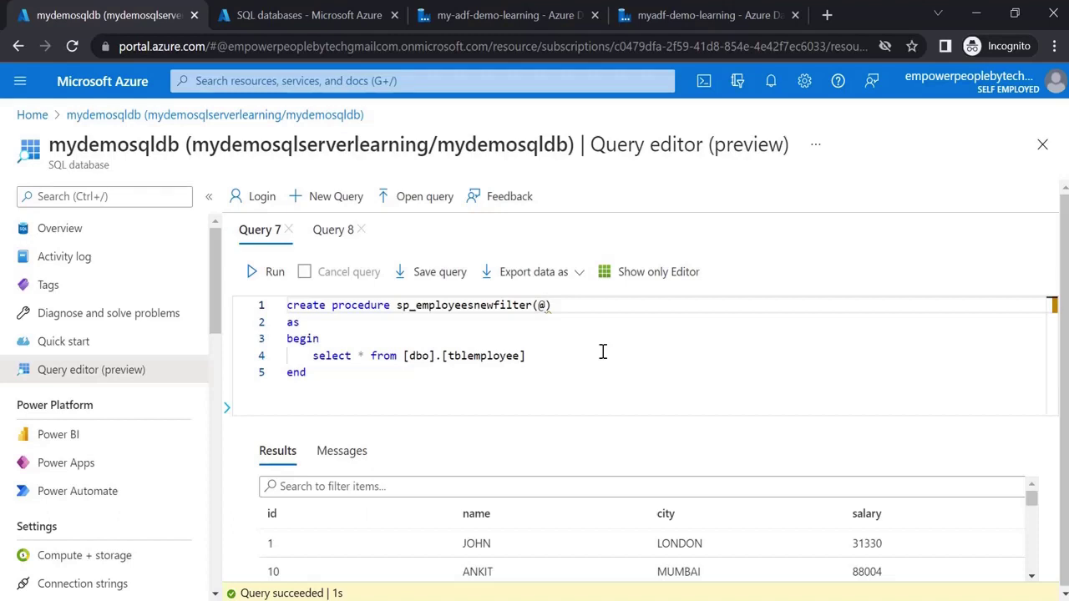
{"action": "type", "text": "city varchar(20)"}
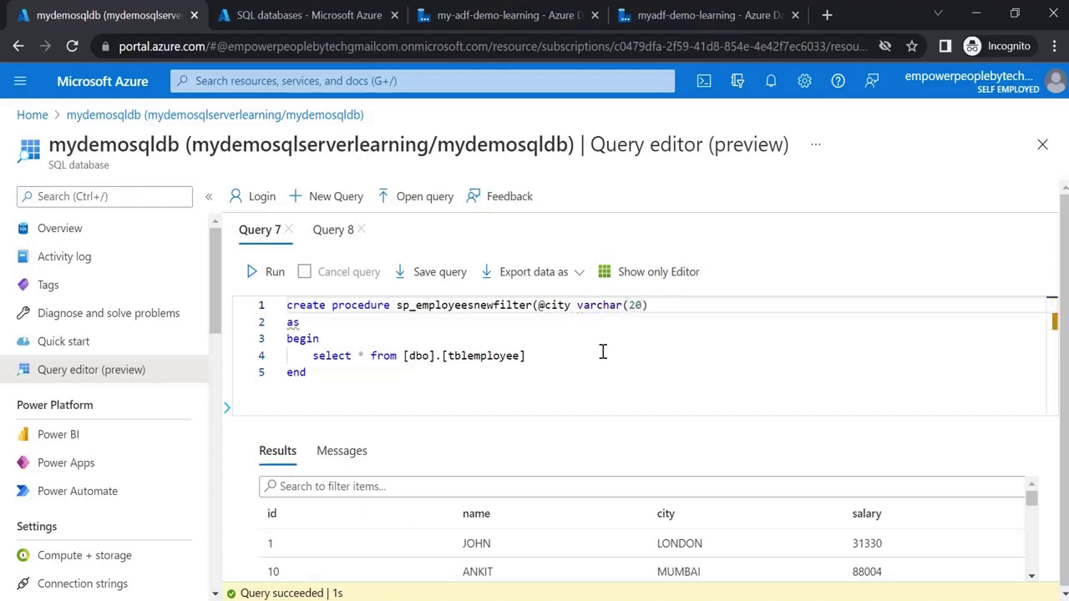
{"action": "type", "text": "@"}
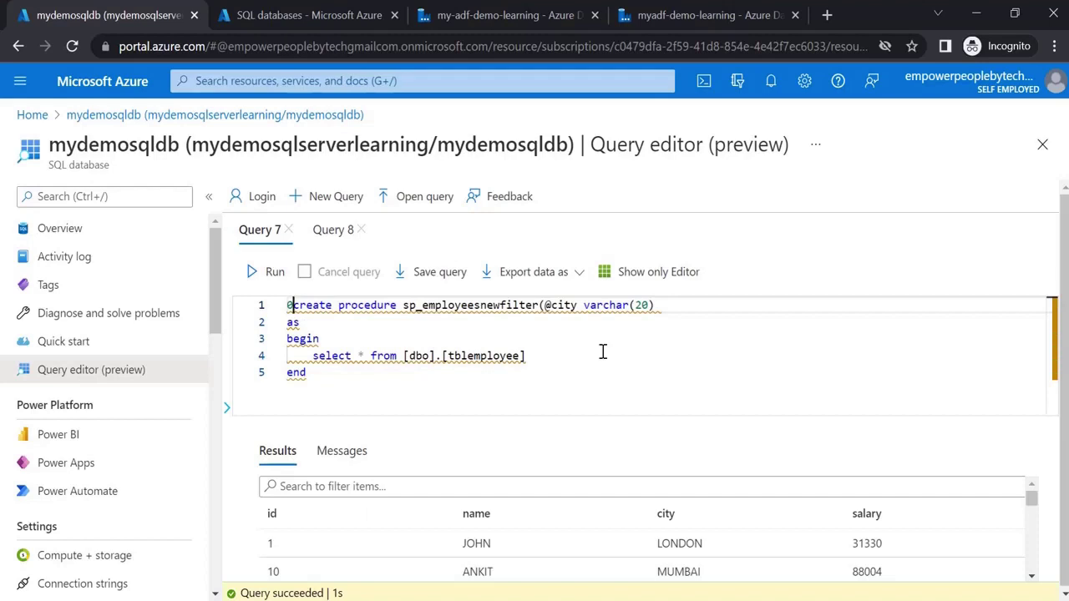
{"action": "key", "text": "BackSpace"}
{"action": "key", "text": "End"}
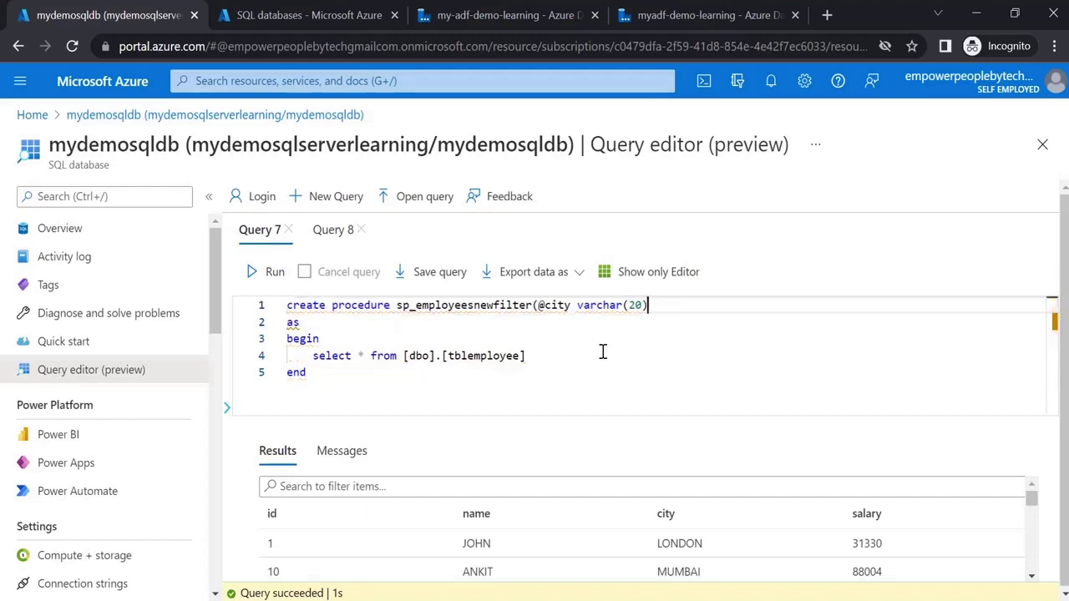
{"action": "type", "text": ")"}
{"action": "key", "text": "Left"}
{"action": "key", "text": "shift+Left"}
{"action": "key", "text": "shift+Left"}
{"action": "key", "text": "shift+Left"}
{"action": "key", "text": "shift+Left"}
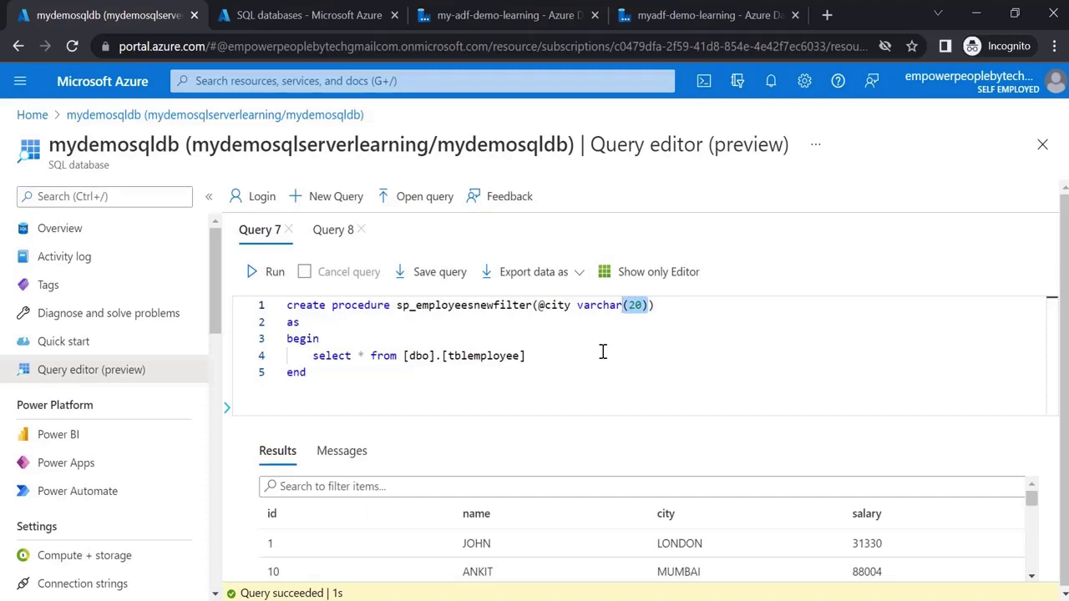
{"action": "key", "text": "Right"}
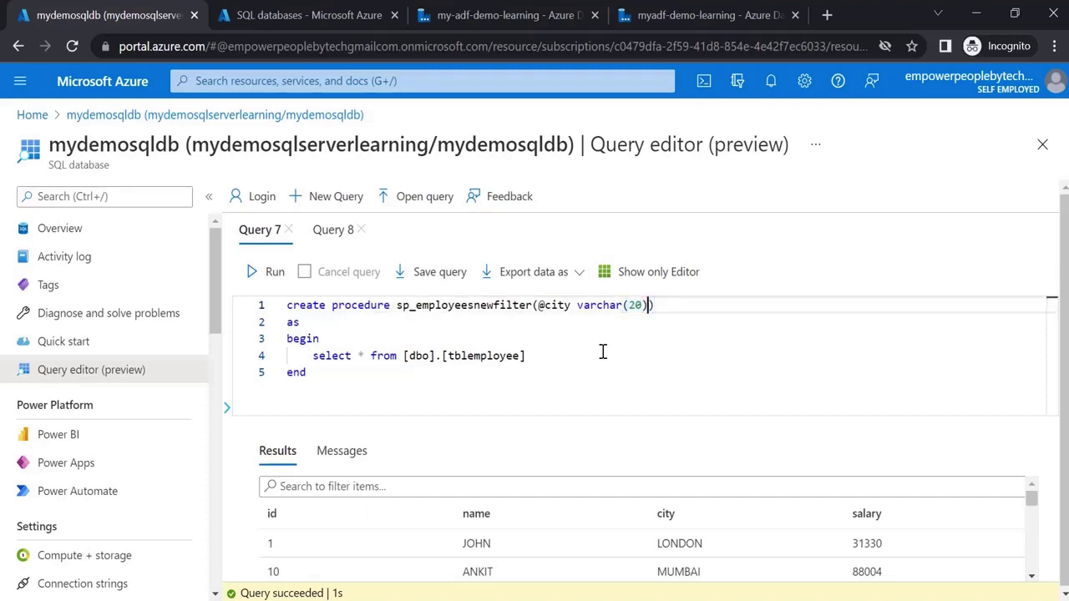
{"action": "key", "text": "Left"}
{"action": "key", "text": "Left"}
{"action": "key", "text": "Left"}
{"action": "key", "text": "Left"}
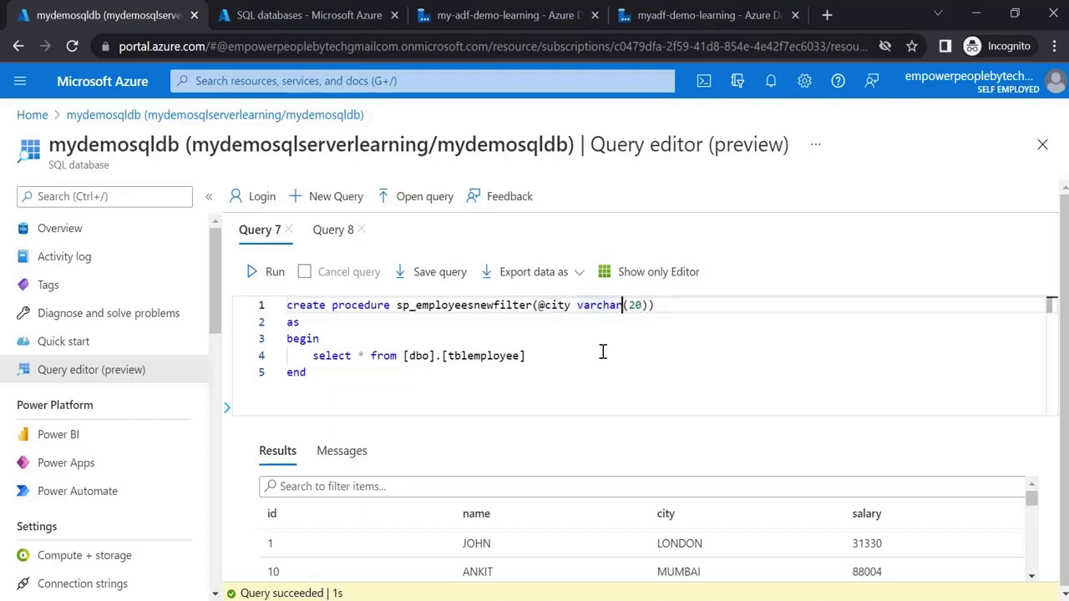
{"action": "key", "text": "Right"}
{"action": "key", "text": "Right"}
{"action": "key", "text": "Right"}
{"action": "key", "text": "Right"}
{"action": "key", "text": "Down"}
{"action": "key", "text": "ctrl+Return"}
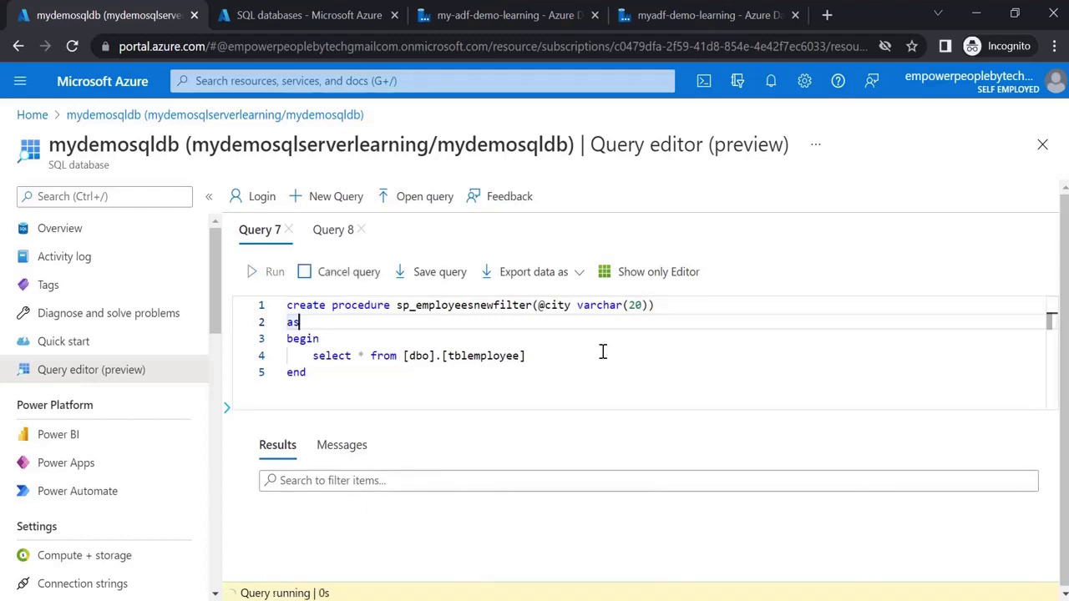
Replace the procedure name in Query 8 with sp_employeesnewfilter, run it without a parameter and read the message.
{"action": "double_click", "coordinate": [491, 305]}
{"action": "key", "text": "ctrl+c"}
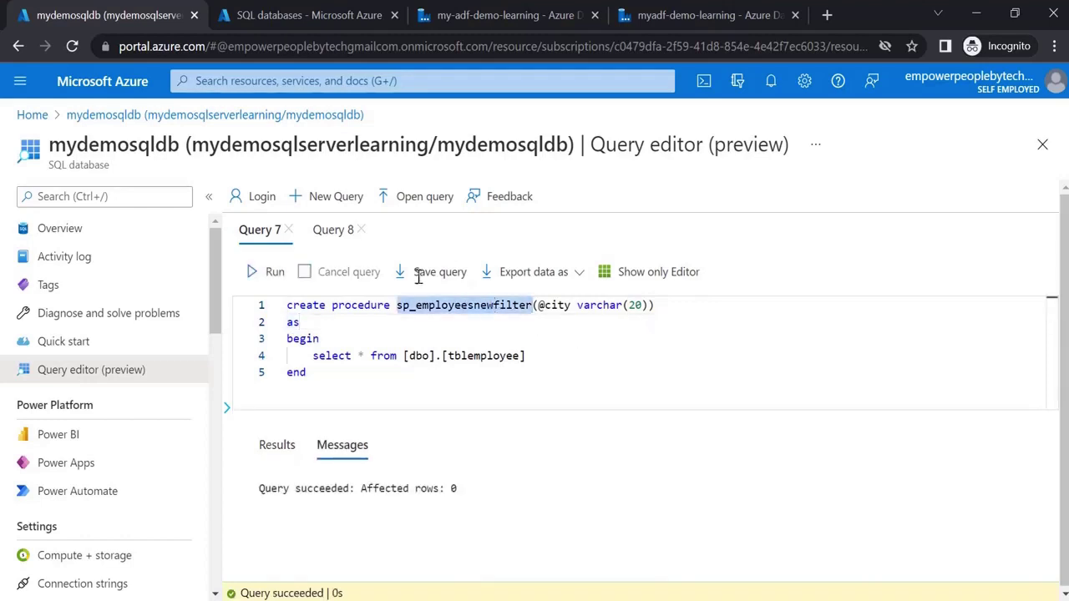
{"action": "left_click", "coordinate": [326, 230]}
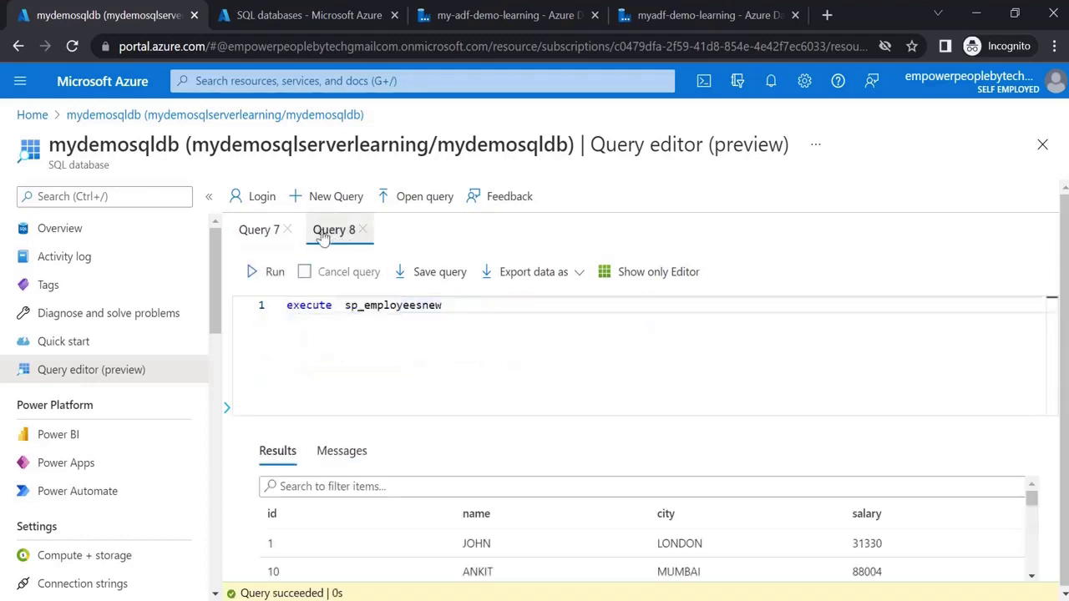
{"action": "double_click", "coordinate": [384, 304]}
{"action": "key", "text": "ctrl+v"}
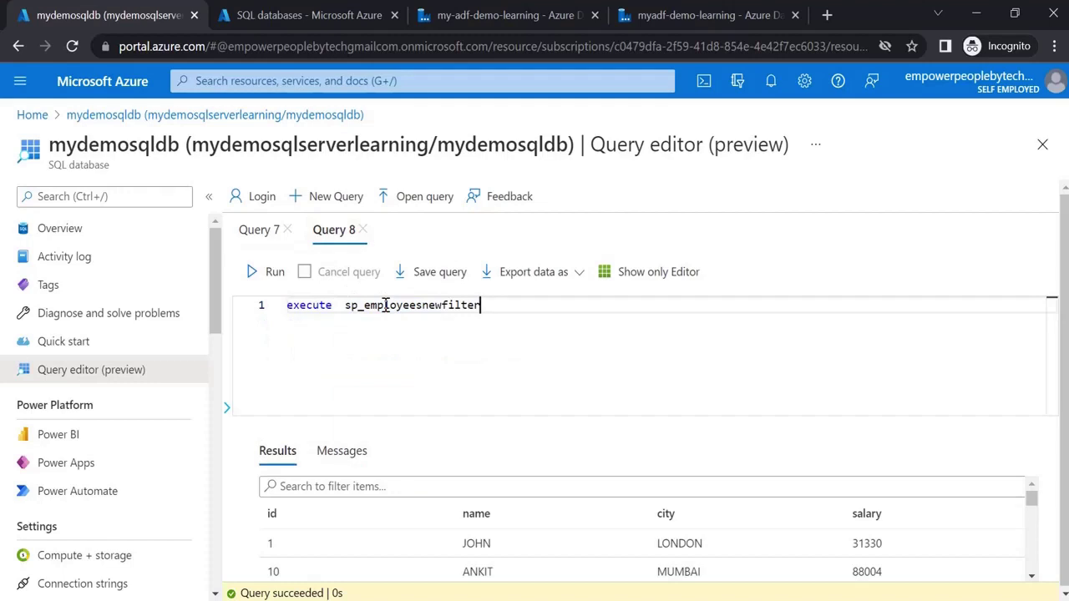
{"action": "key", "text": "ctrl+Return"}
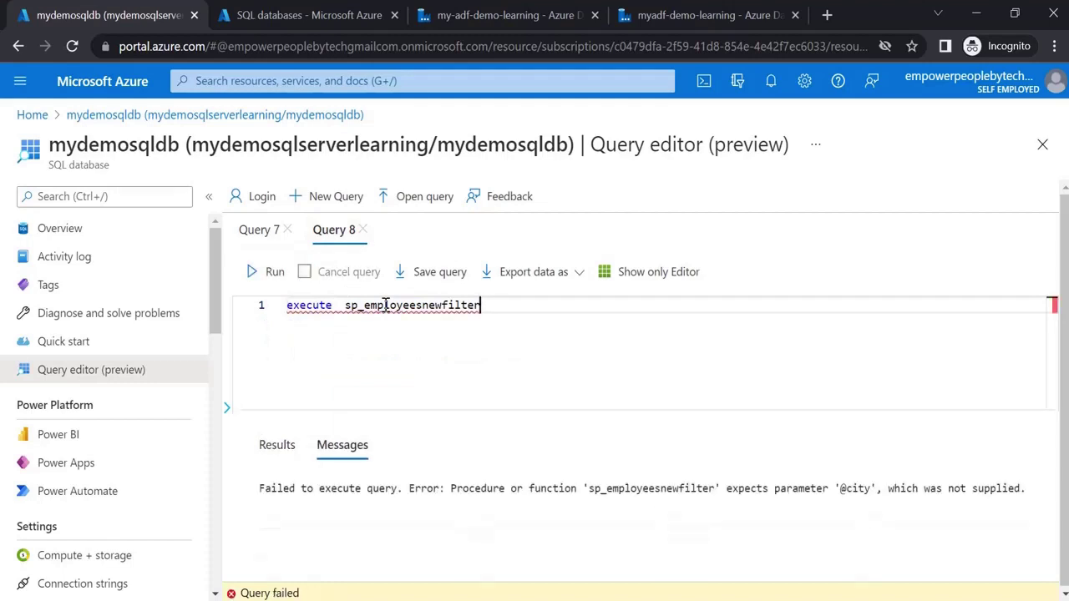
{"action": "double_click", "coordinate": [852, 489]}
{"action": "left_click", "coordinate": [643, 306]}
Below the procedure definition in Query 7, add the statement drop procedure sp_employeesnewfilter.
{"action": "left_click", "coordinate": [259, 236]}
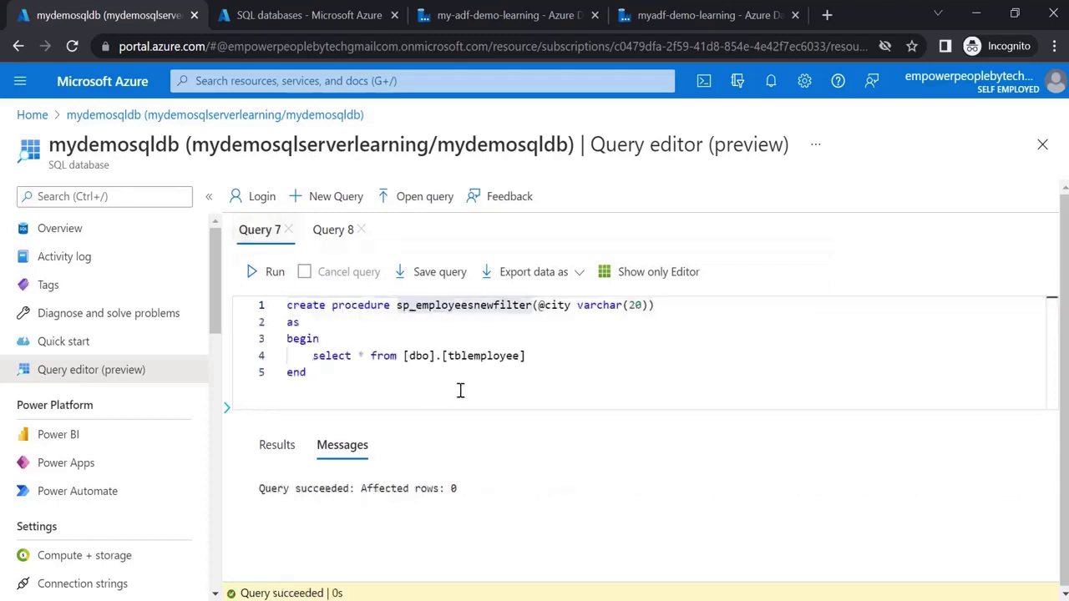
{"action": "double_click", "coordinate": [462, 306]}
{"action": "key", "text": "ctrl+c"}
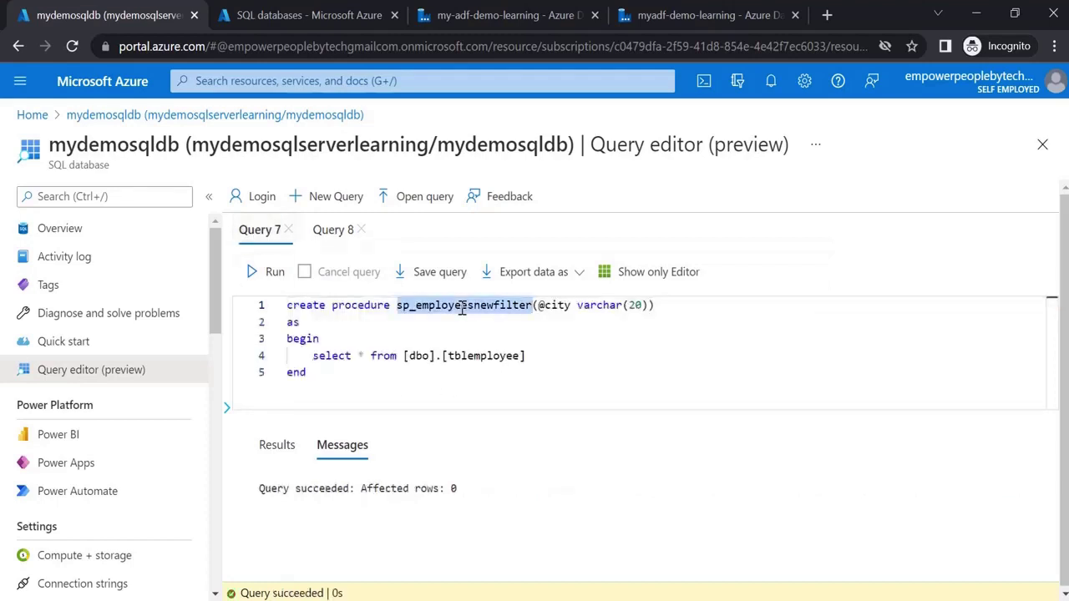
{"action": "left_click", "coordinate": [428, 378]}
{"action": "key", "text": "Return"}
{"action": "key", "text": "Return"}
{"action": "type", "text": "d"}
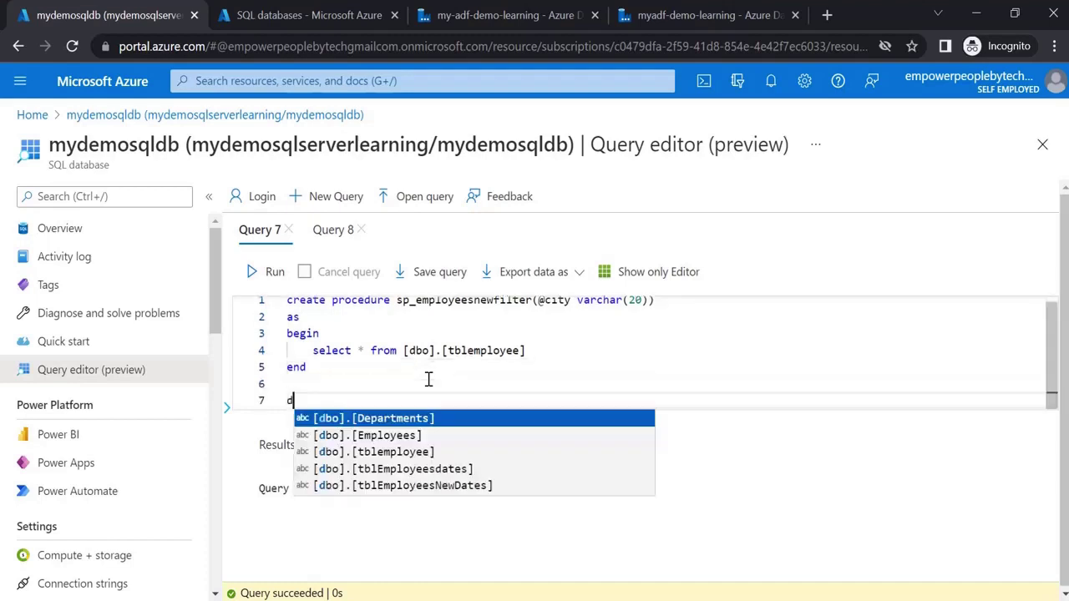
{"action": "type", "text": "rop rpo"}
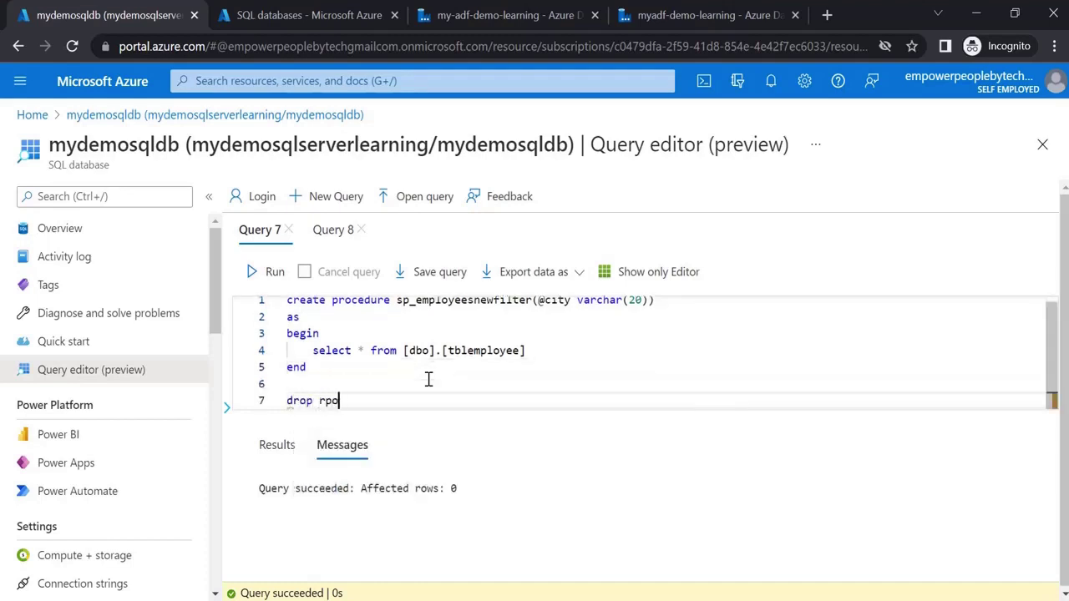
{"action": "key", "text": "BackSpace"}
{"action": "key", "text": "BackSpace"}
{"action": "key", "text": "BackSpace"}
{"action": "type", "text": "procedure"}
{"action": "key", "text": "ctrl+v"}
Run only the drop statement for sp_employeesnewfilter and delete it from the script.
{"action": "key", "text": "shift+Up"}
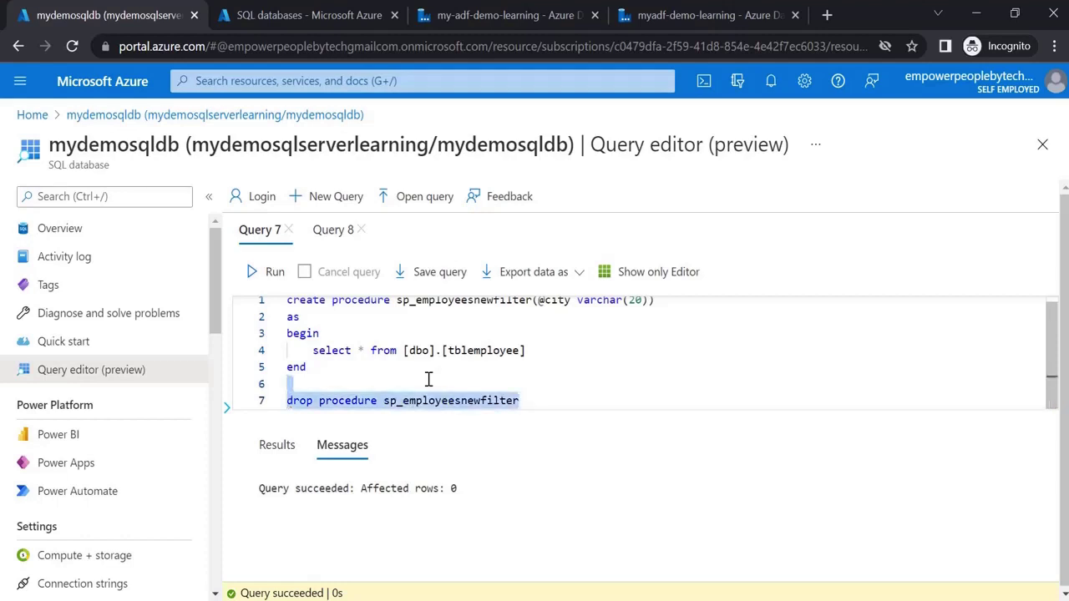
{"action": "key", "text": "ctrl+Return"}
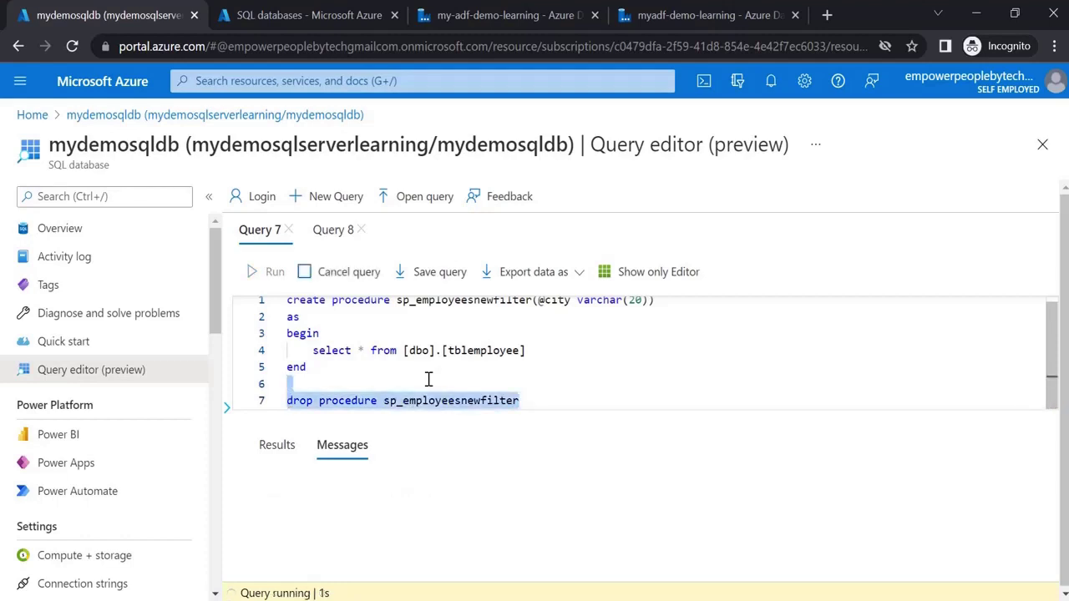
{"action": "key", "text": "Delete"}
{"action": "key", "text": "Left"}
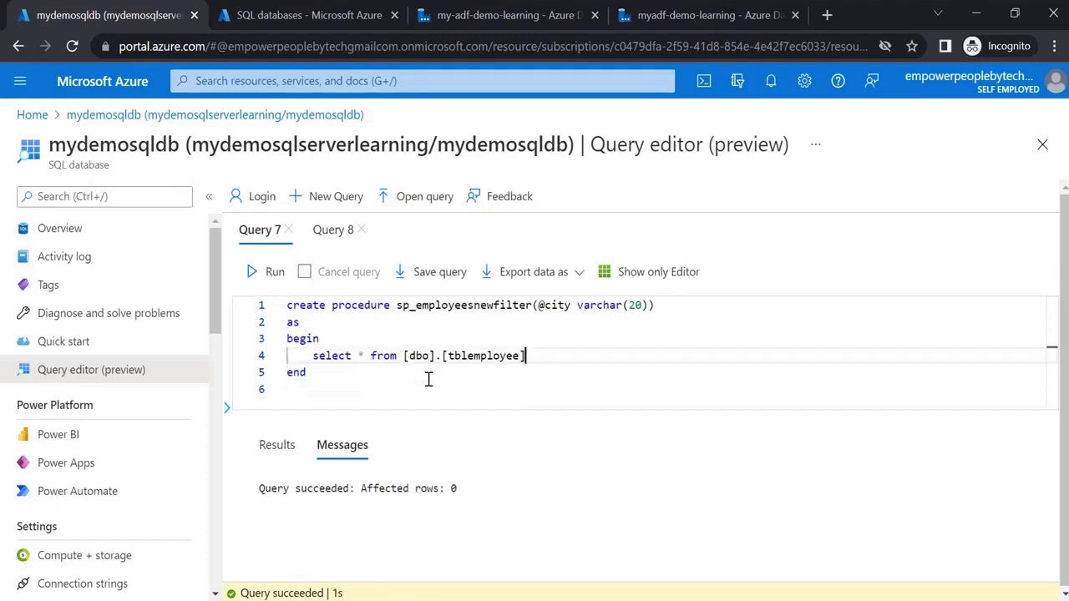
{"action": "type", "text": "where"}
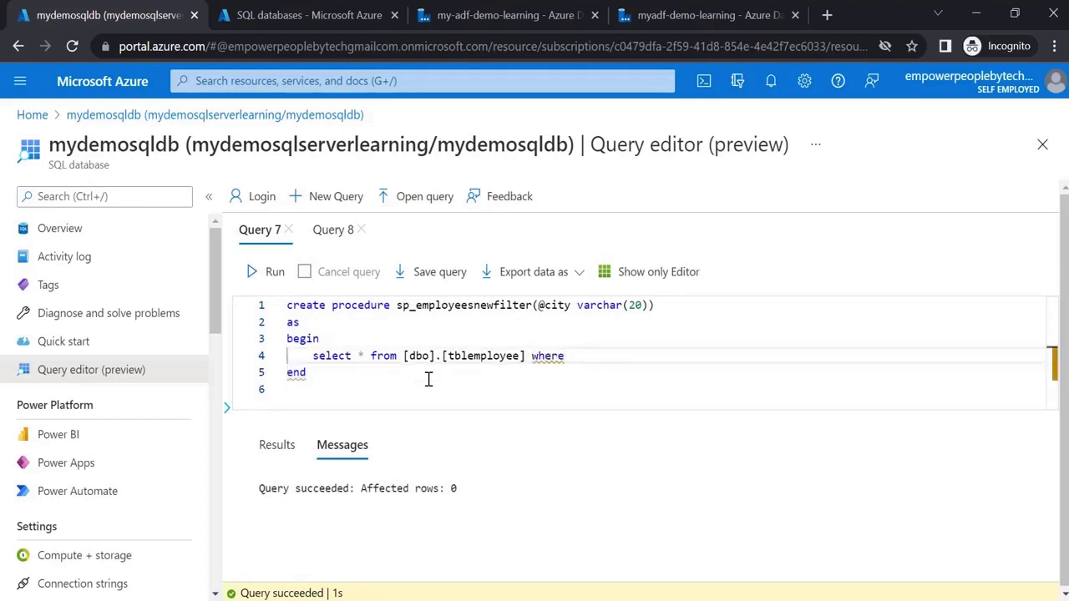
{"action": "type", "text": " city = @city"}
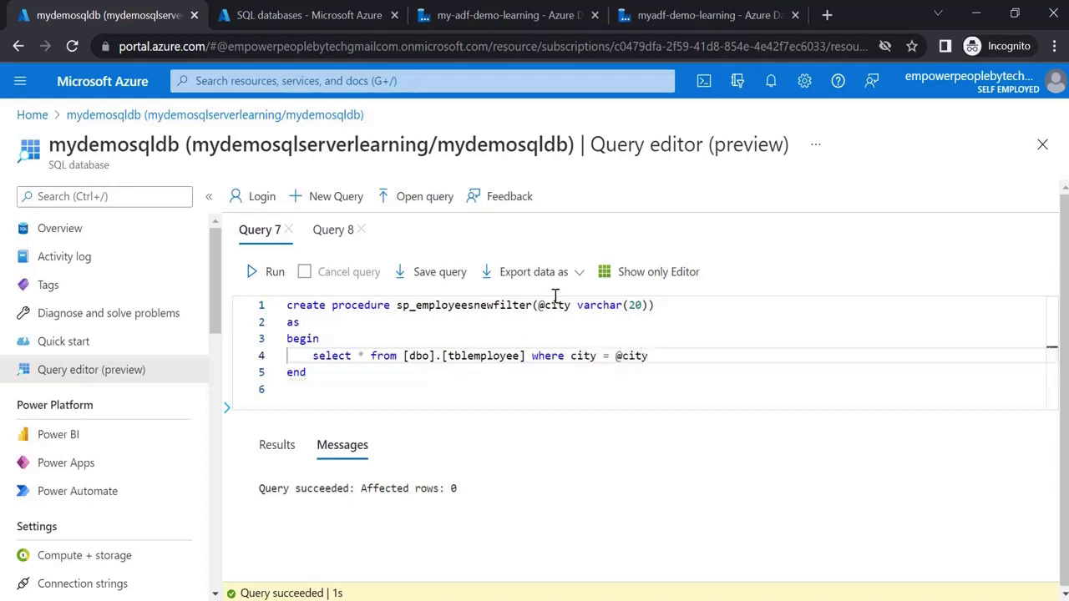
{"action": "left_click", "coordinate": [635, 355]}
{"action": "key", "text": "ctrl+Return"}
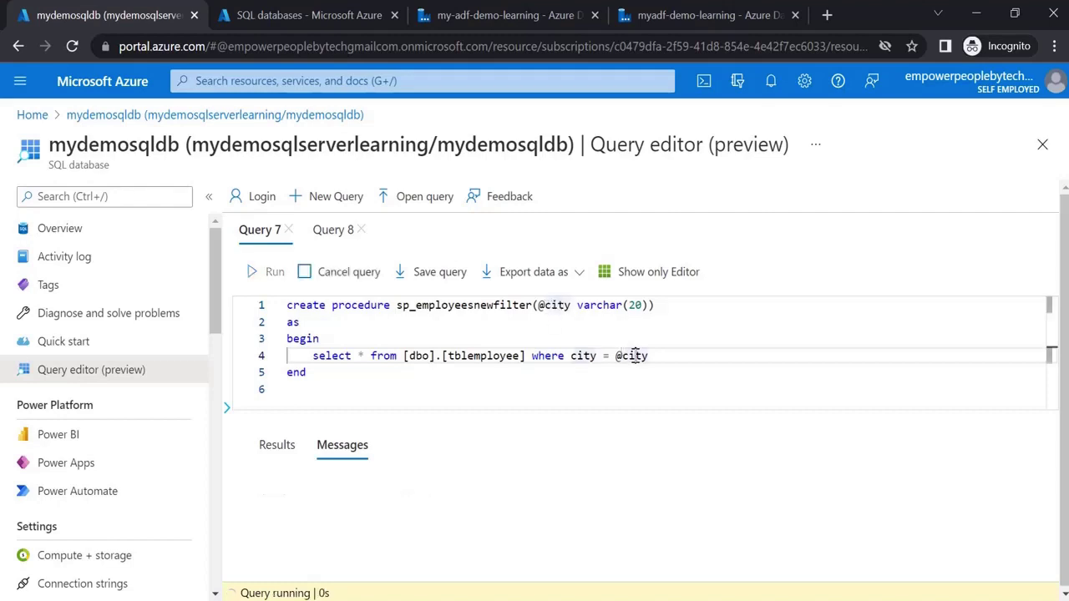
{"action": "left_click", "coordinate": [339, 230]}
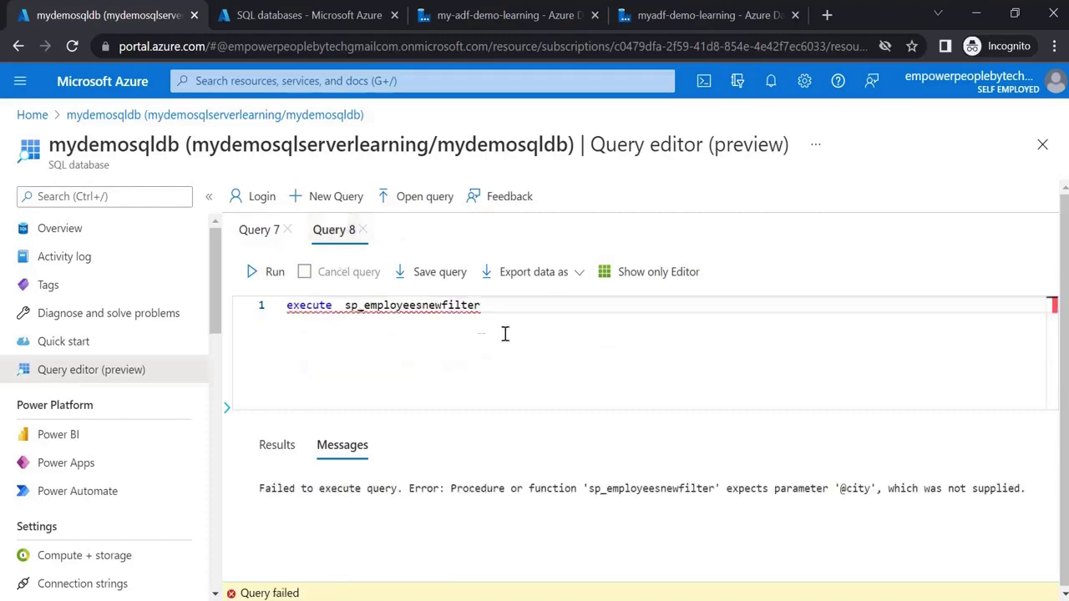
{"action": "left_click", "coordinate": [537, 311]}
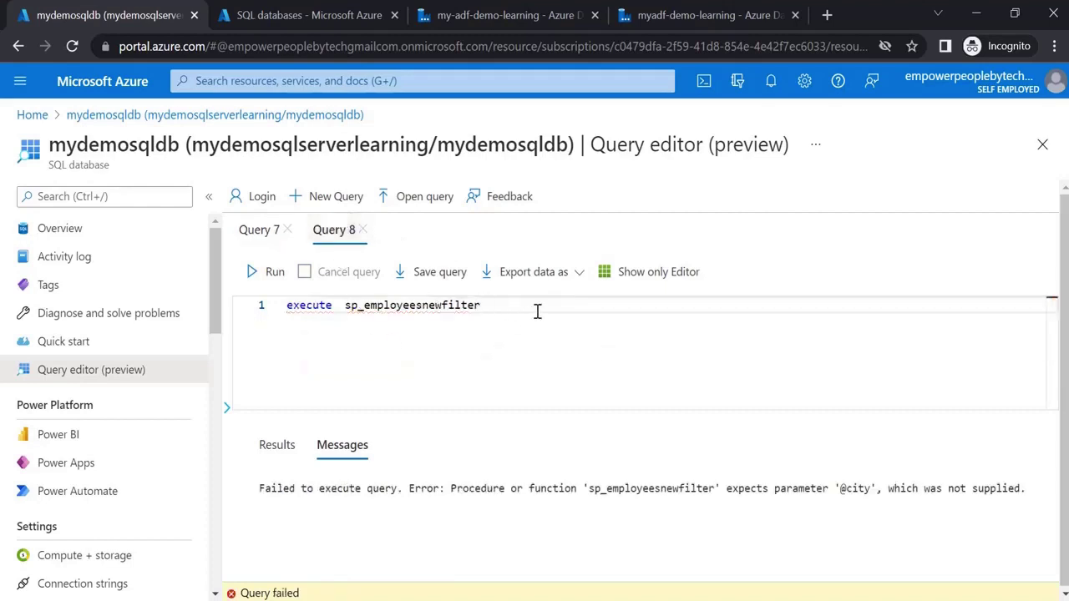
{"action": "type", "text": "'LONDON"}
{"action": "left_click", "coordinate": [273, 272]}
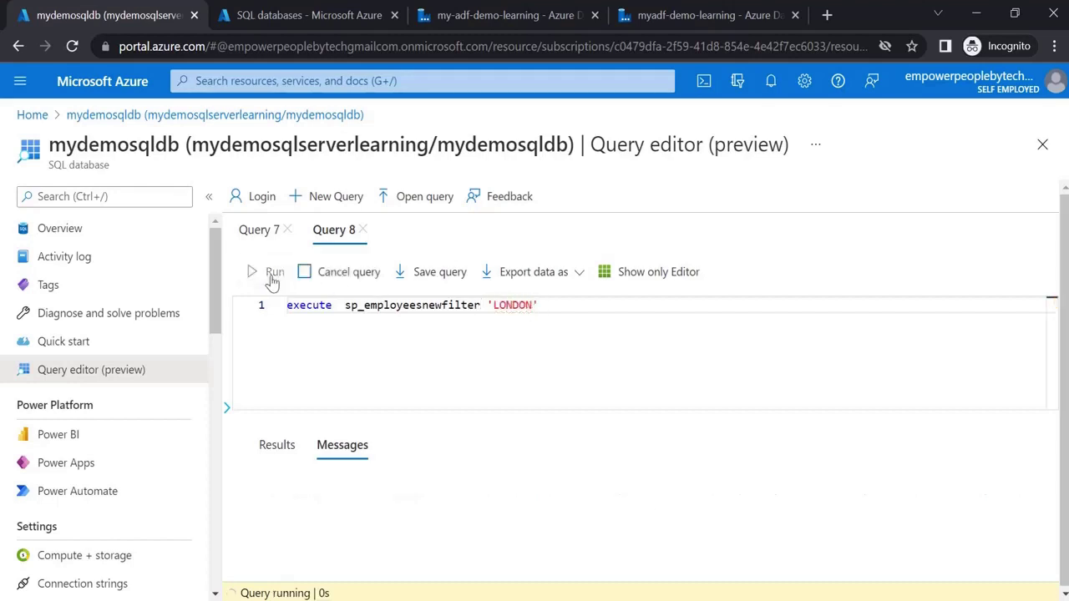
{"action": "left_click", "coordinate": [342, 450]}
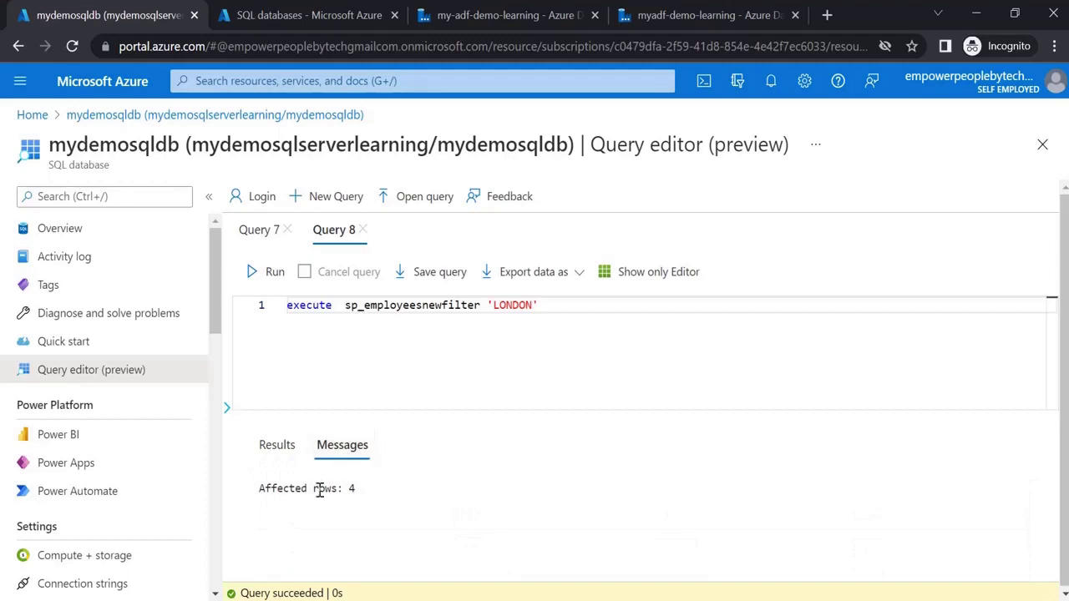
{"action": "left_click", "coordinate": [277, 445]}
{"action": "left_click", "coordinate": [252, 230]}
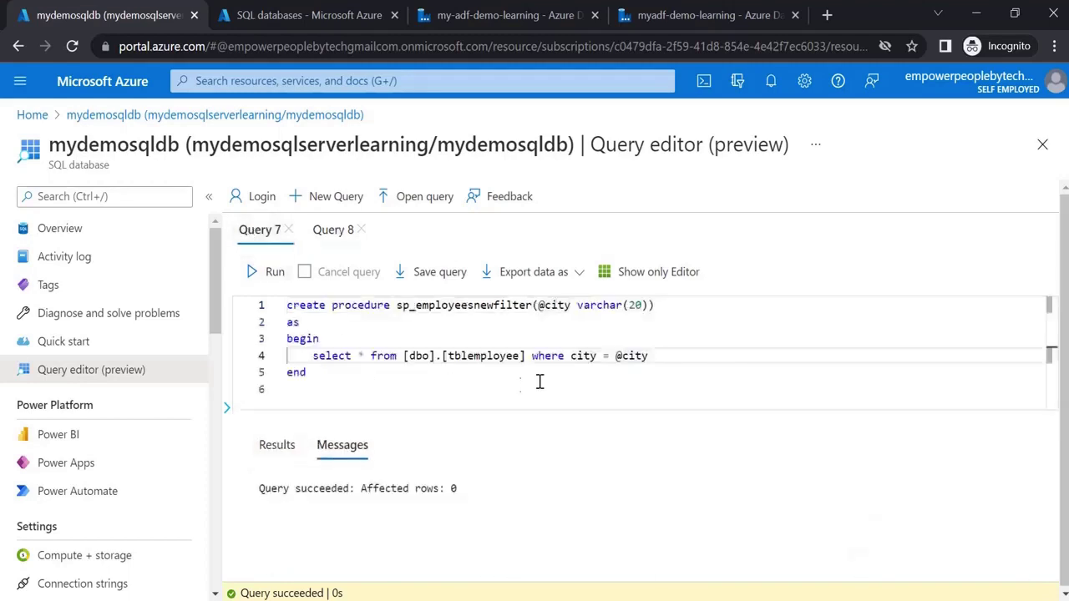
{"action": "double_click", "coordinate": [557, 306]}
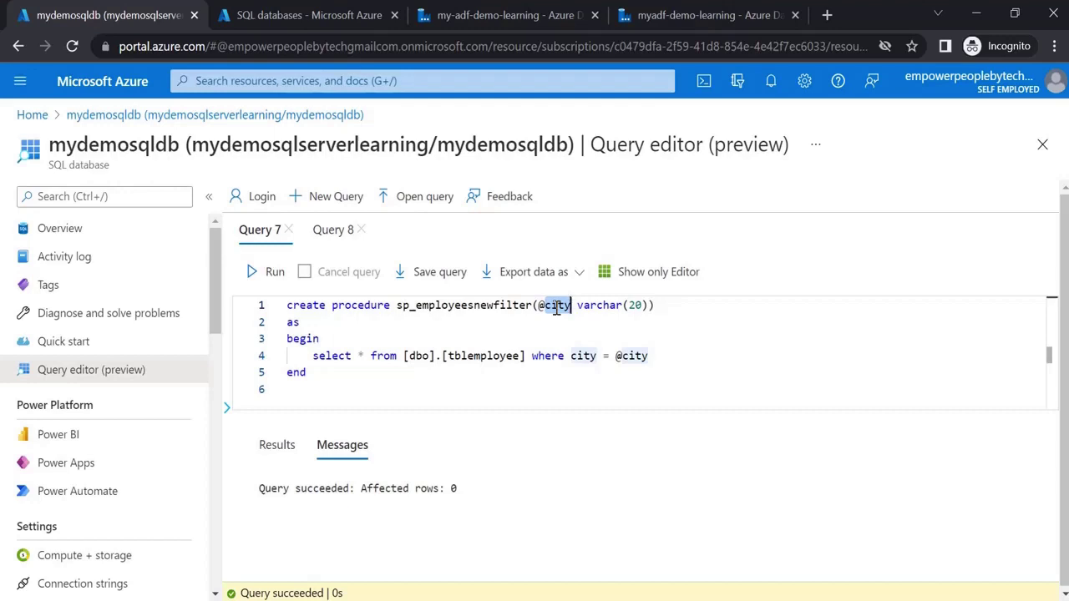
Switch to the myadf-demo-learning Data Factory, refresh the stored procedure list and choose [dbo].[sp_employeesnewfilter] for Stored procedure1.
{"action": "left_click", "coordinate": [658, 16]}
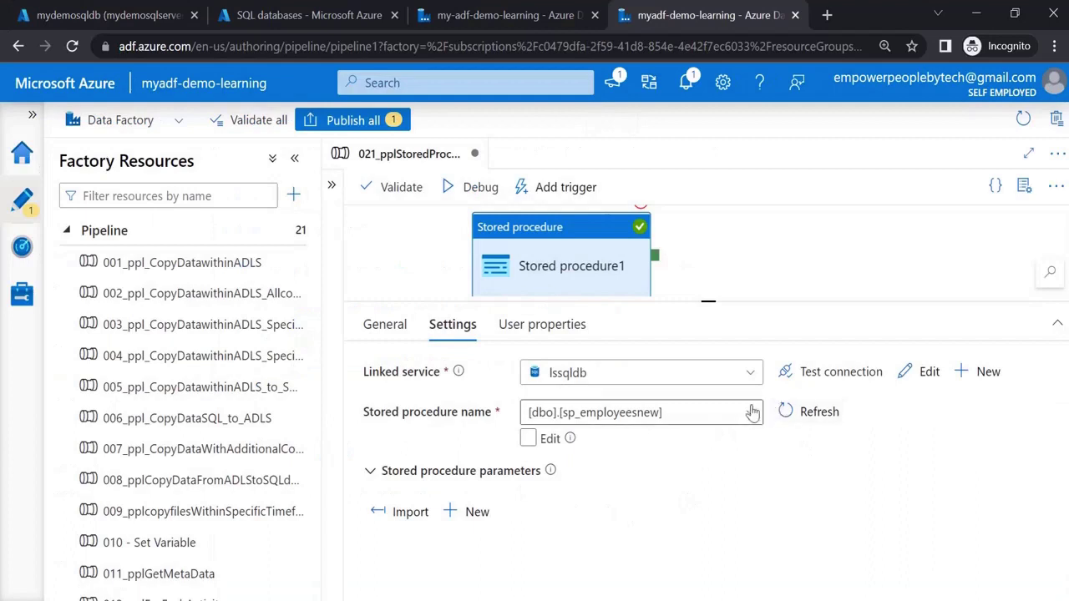
{"action": "left_click", "coordinate": [790, 411]}
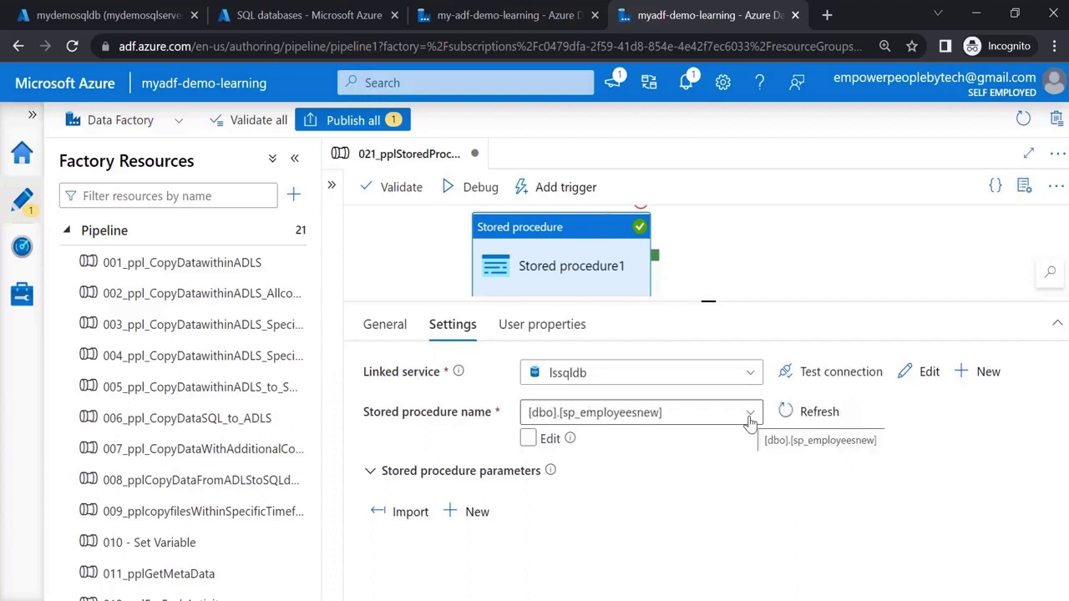
{"action": "left_click", "coordinate": [749, 415]}
{"action": "key", "text": "BackSpace"}
{"action": "key", "text": "BackSpace"}
{"action": "key", "text": "BackSpace"}
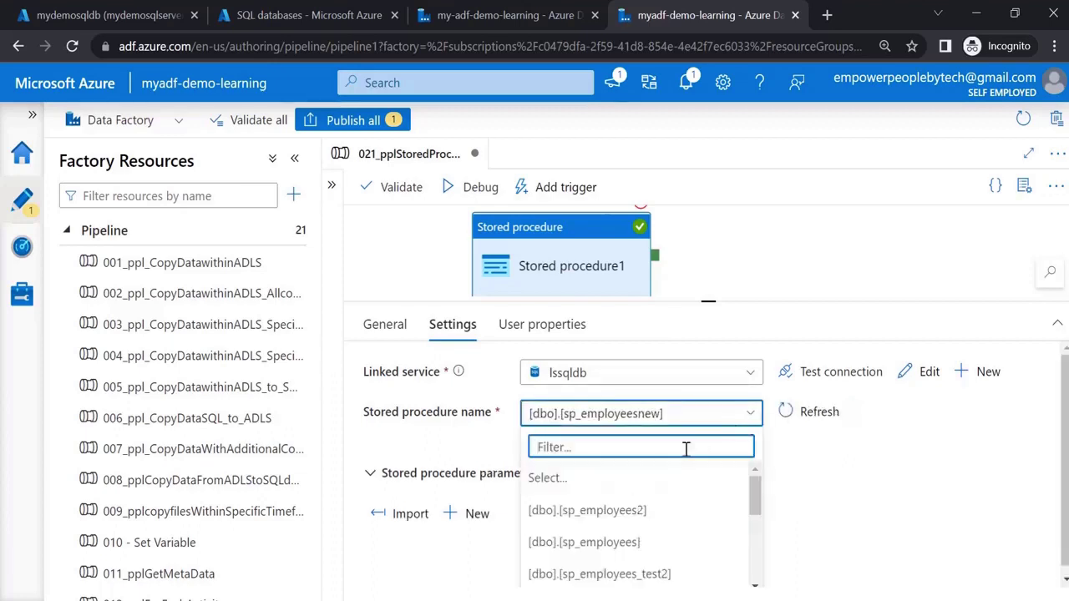
{"action": "type", "text": "FILTE"}
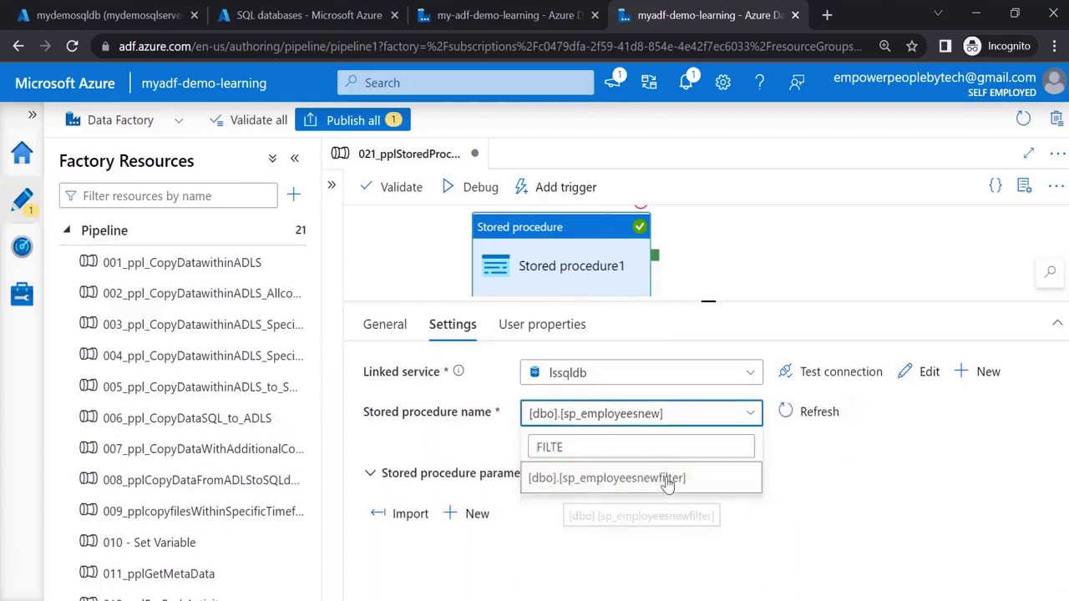
{"action": "left_click", "coordinate": [668, 482]}
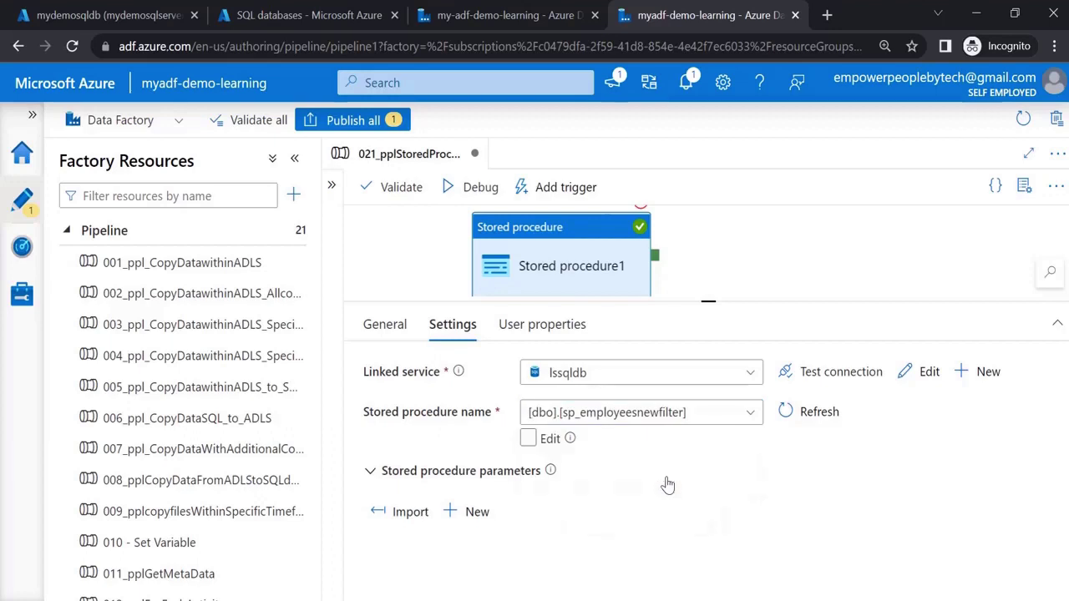
Import the stored procedure's parameters and set the value of the city parameter to LONDON.
{"action": "left_click", "coordinate": [407, 512]}
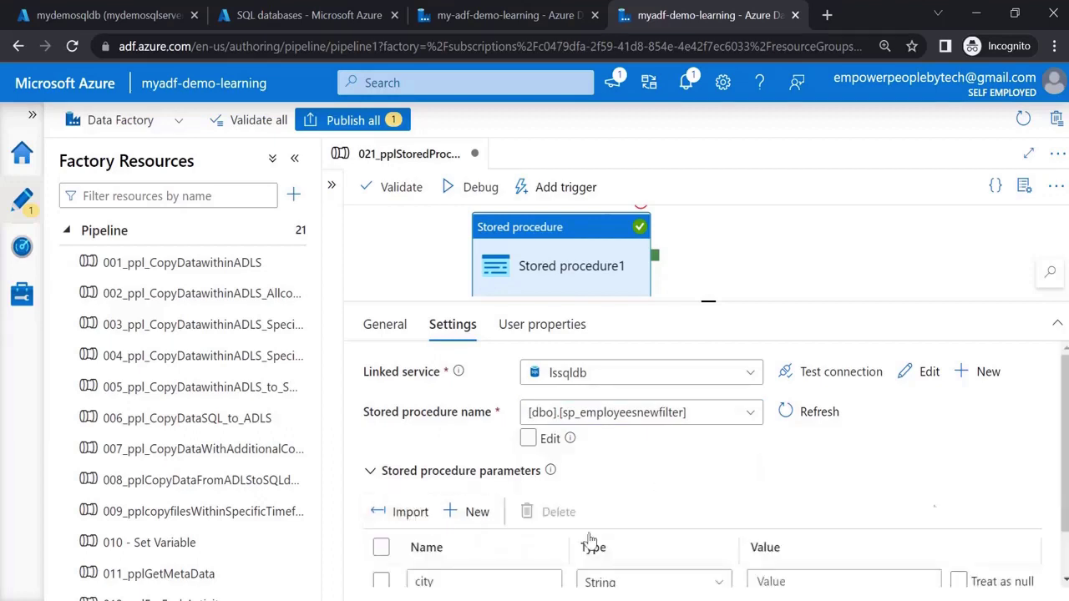
{"action": "scroll", "coordinate": [1066, 493], "scroll_direction": "down", "scroll_amount": 1}
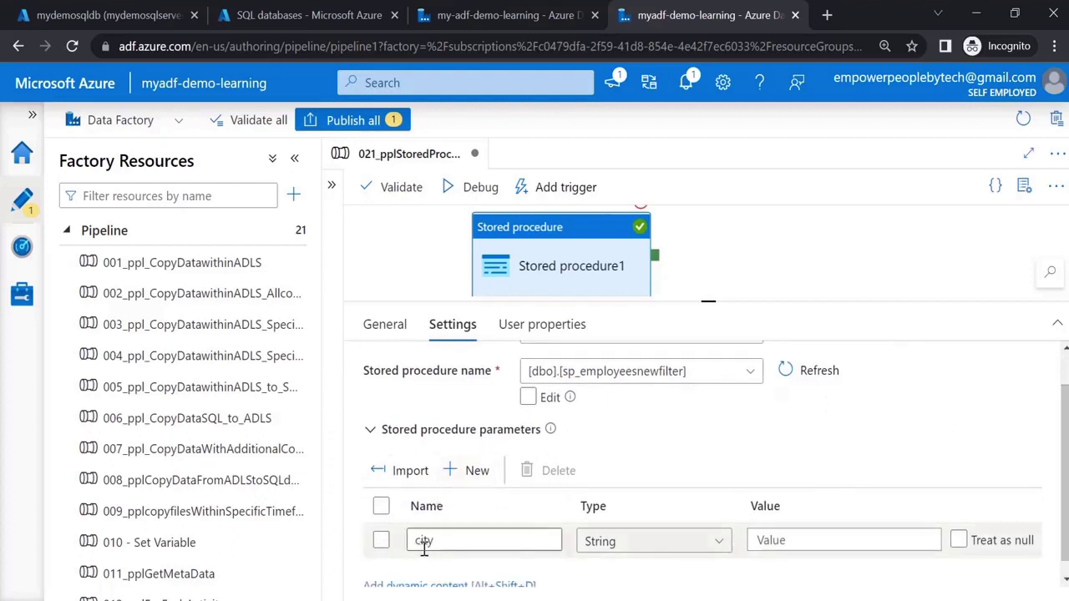
{"action": "left_click", "coordinate": [852, 538]}
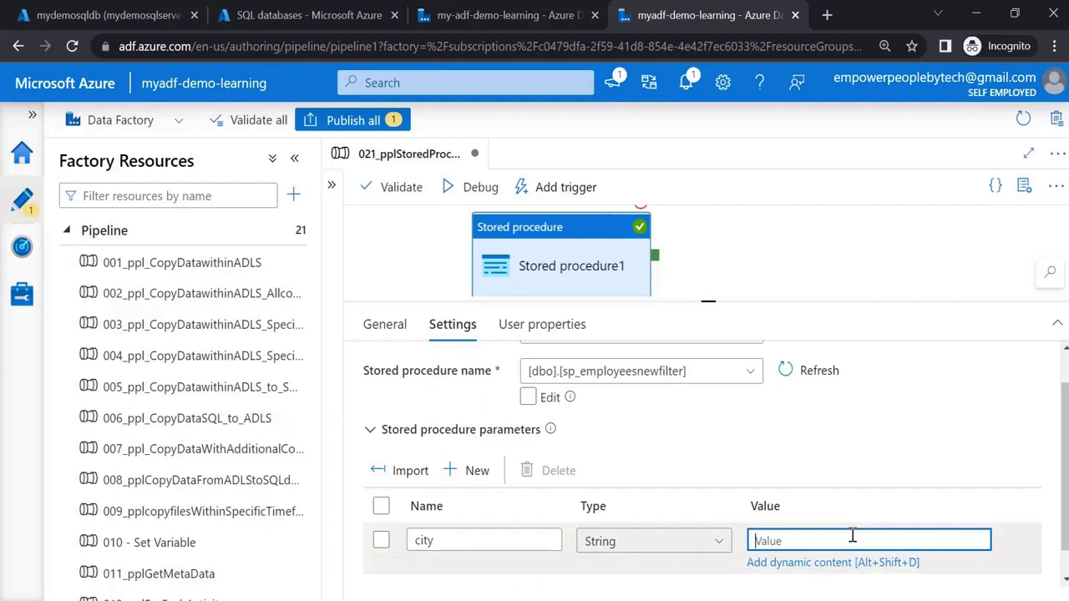
{"action": "type", "text": "LONDON"}
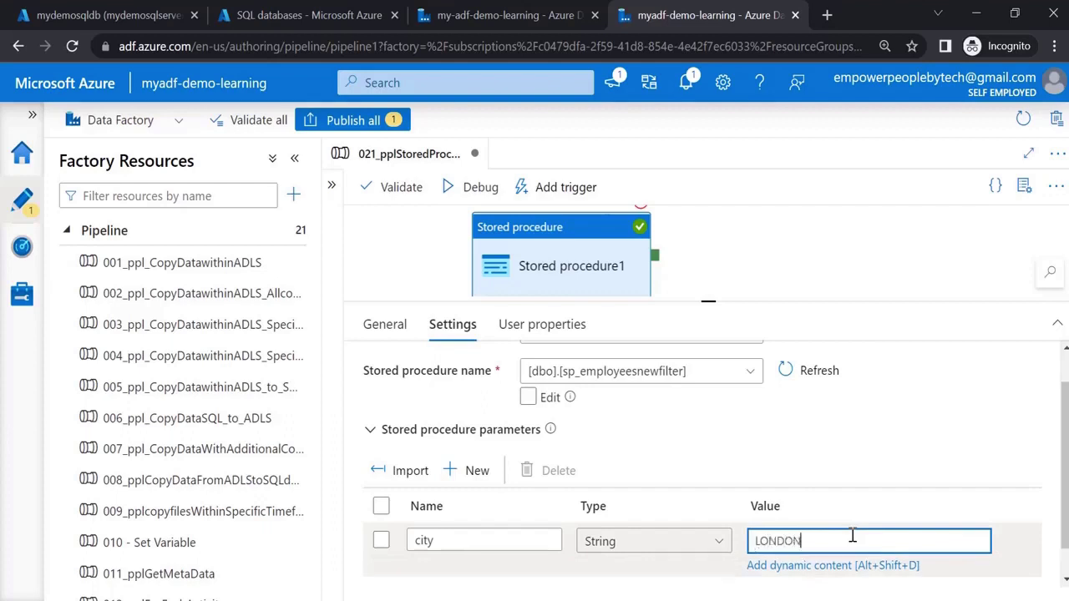
{"action": "double_click", "coordinate": [425, 541]}
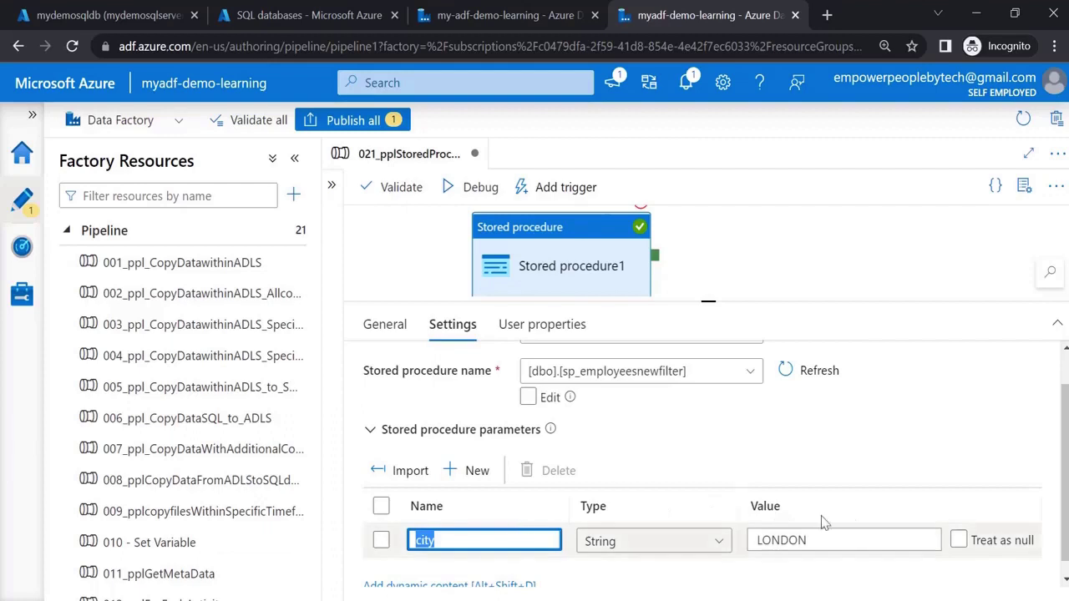
Debug the pipeline, refresh the run status and read through the output of the Stored procedure1 activity.
{"action": "left_click", "coordinate": [466, 190]}
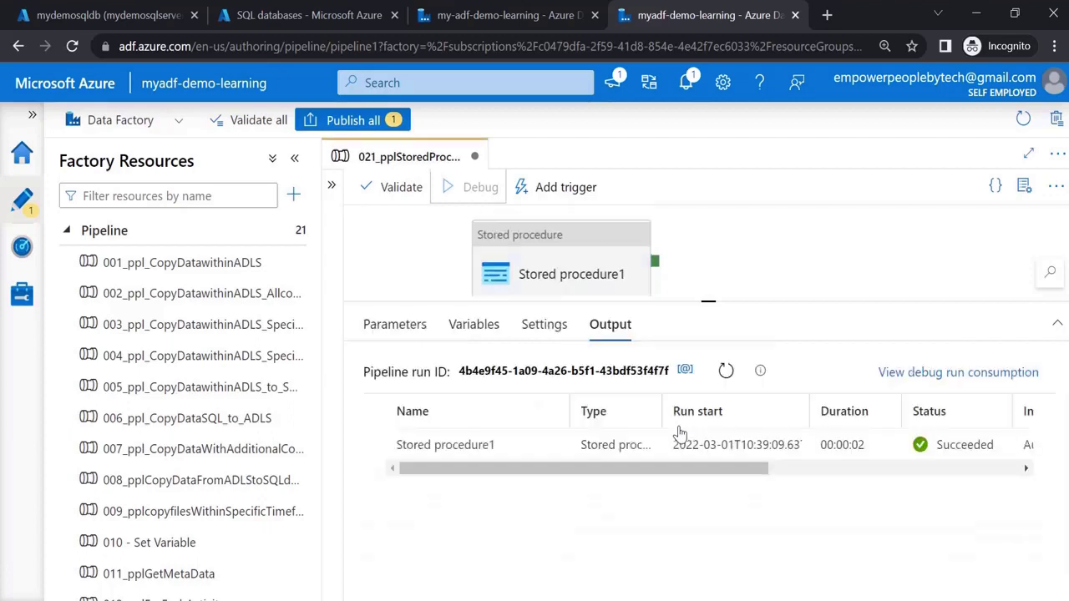
{"action": "left_click", "coordinate": [725, 373]}
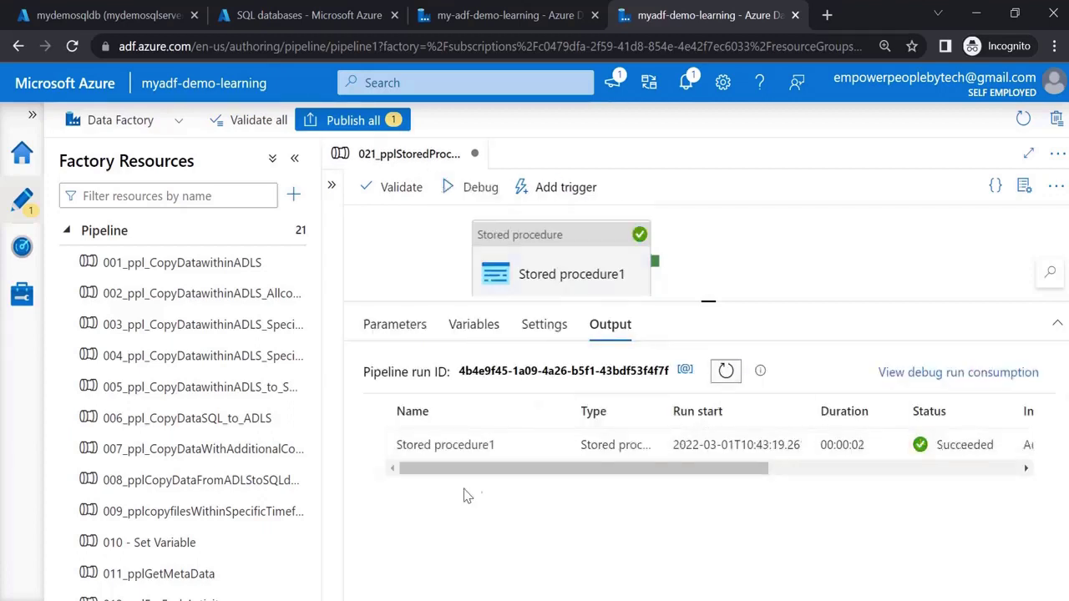
{"action": "left_click", "coordinate": [556, 447]}
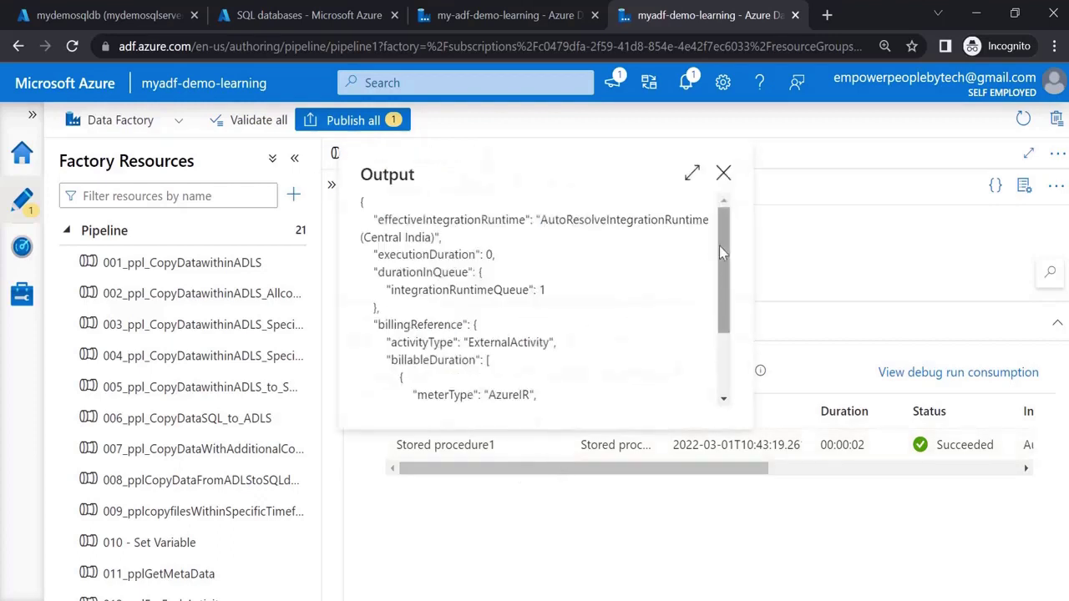
{"action": "scroll", "coordinate": [723, 379], "scroll_direction": "down", "scroll_amount": 2}
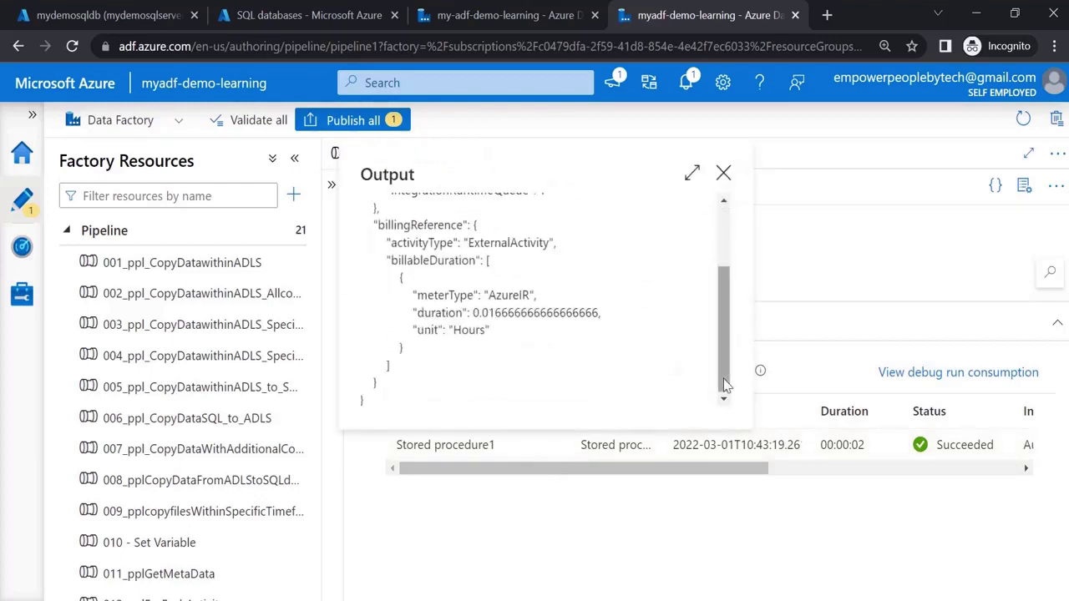
{"action": "left_click", "coordinate": [723, 173]}
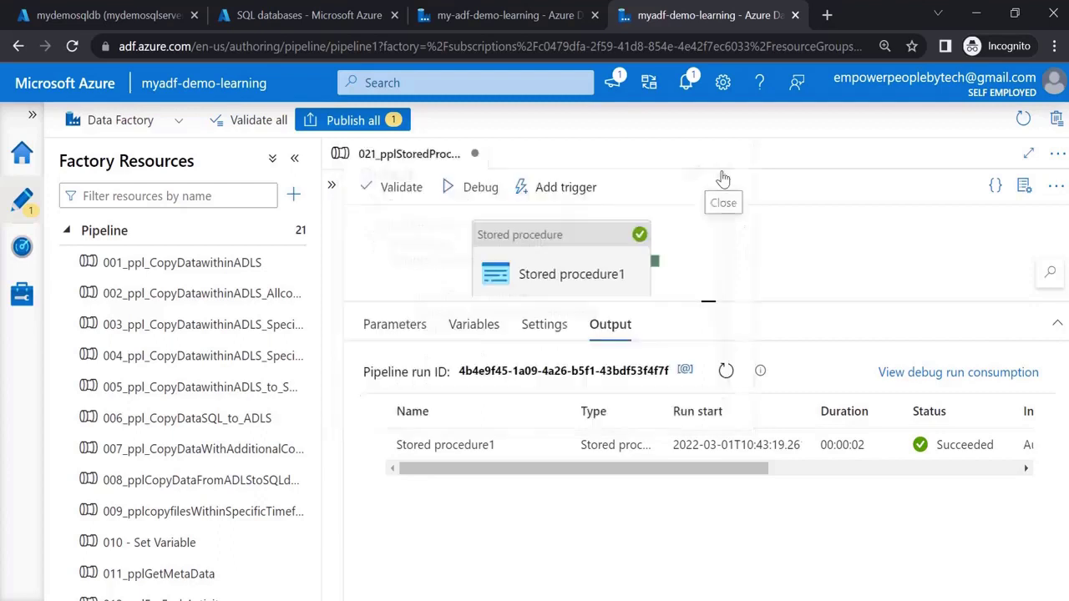